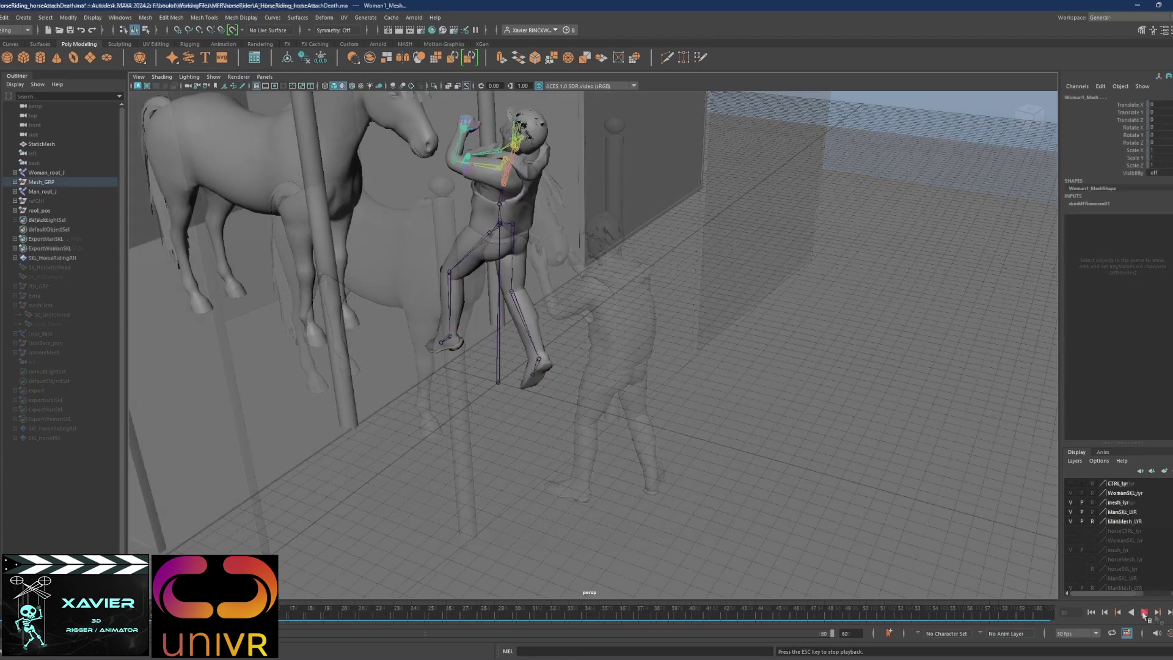
alt+middle_drag(773, 443, 822, 492)
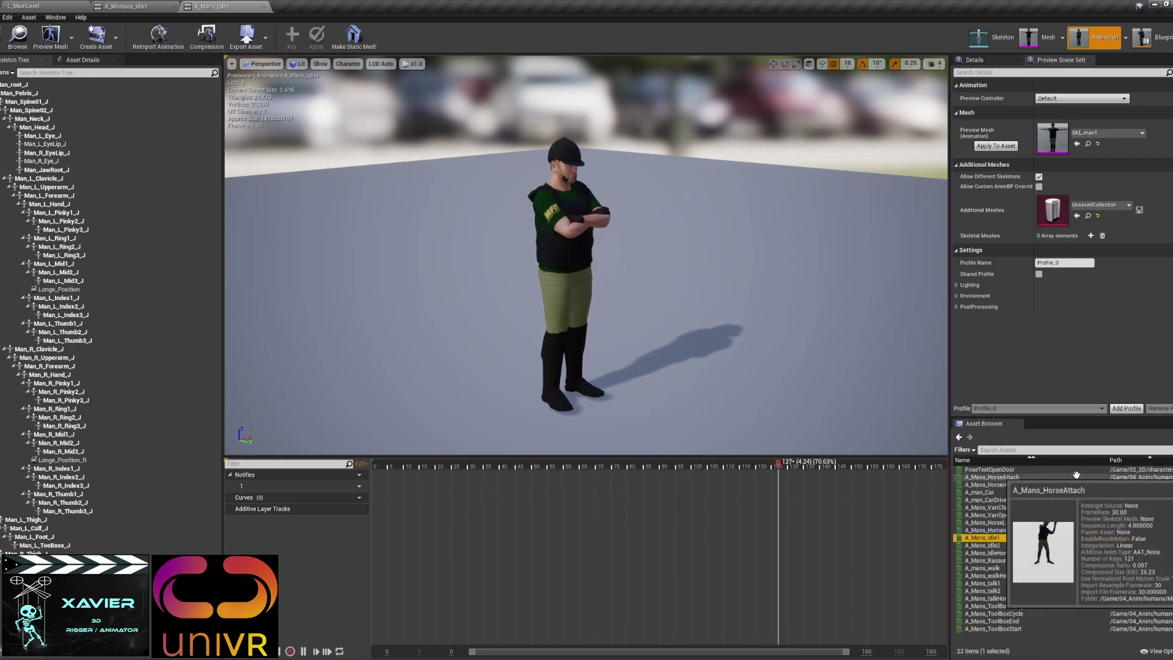
- Preview the man's HorseAttachDeath animation and his two car animations, A_man_Car and A_man_CarDriveBack
click(1074, 484)
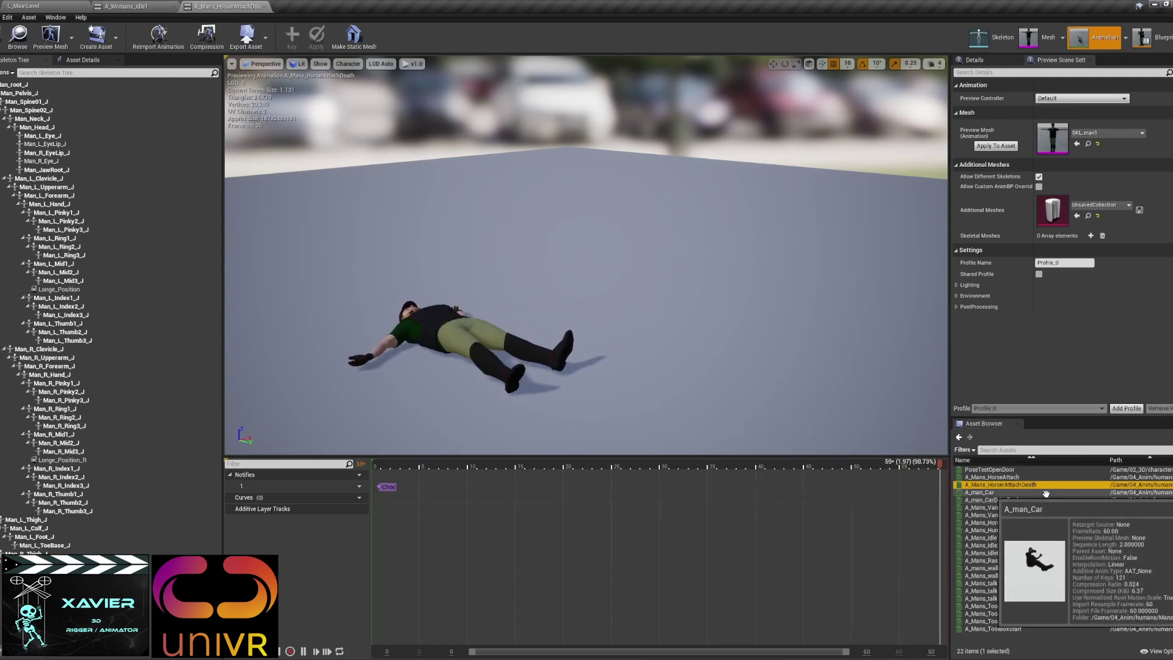
click(1042, 492)
mouse_move(597, 347)
alt+mouse_down()
mouse_move(428, 346)
mouse_move(598, 347)
alt+mouse_up()
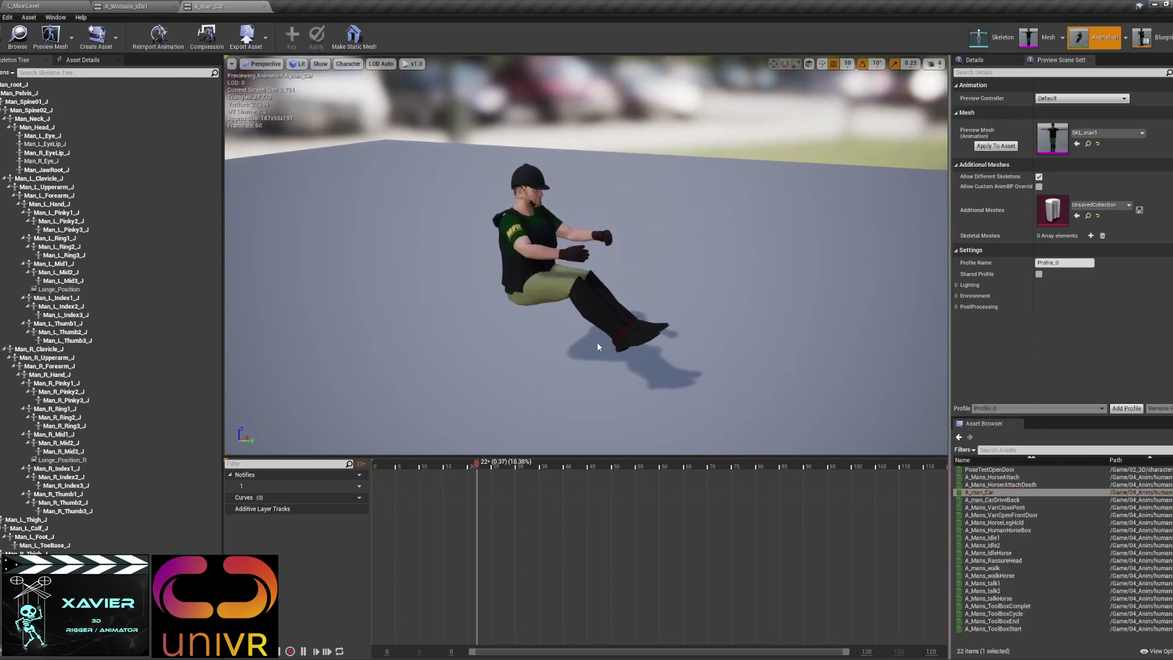
click(1020, 499)
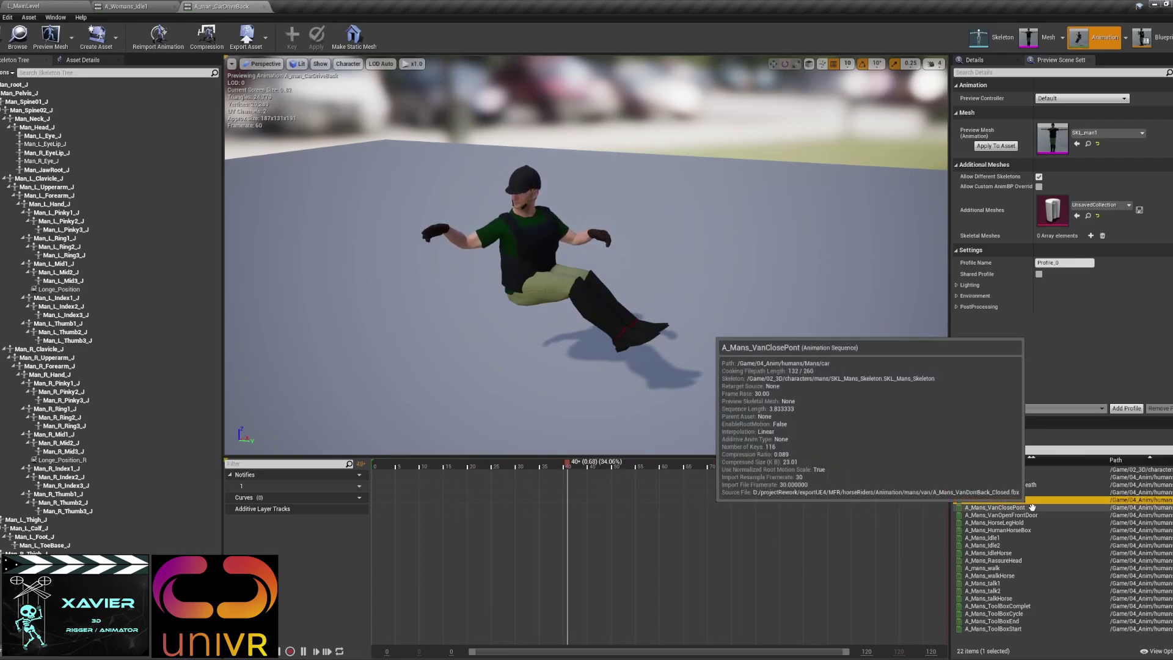
- Preview the man's van animations, A_Mans_VanClosePont and A_Mans_VanOpenFrontDoor, from different angles
click(1032, 507)
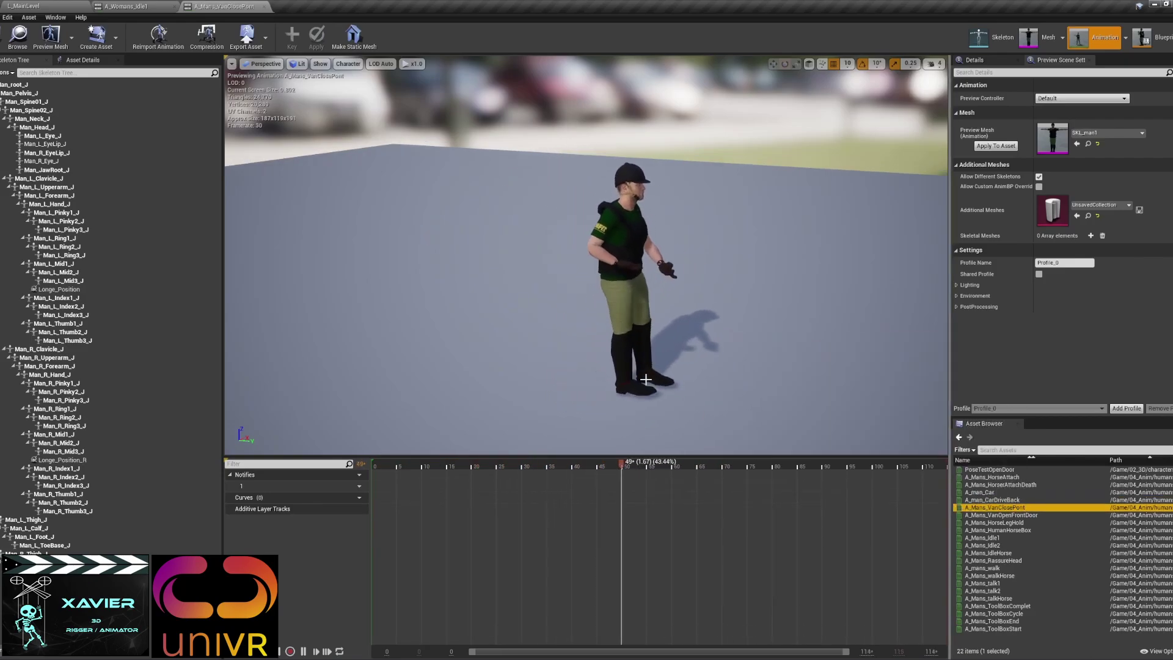
alt+drag(646, 379, 868, 380)
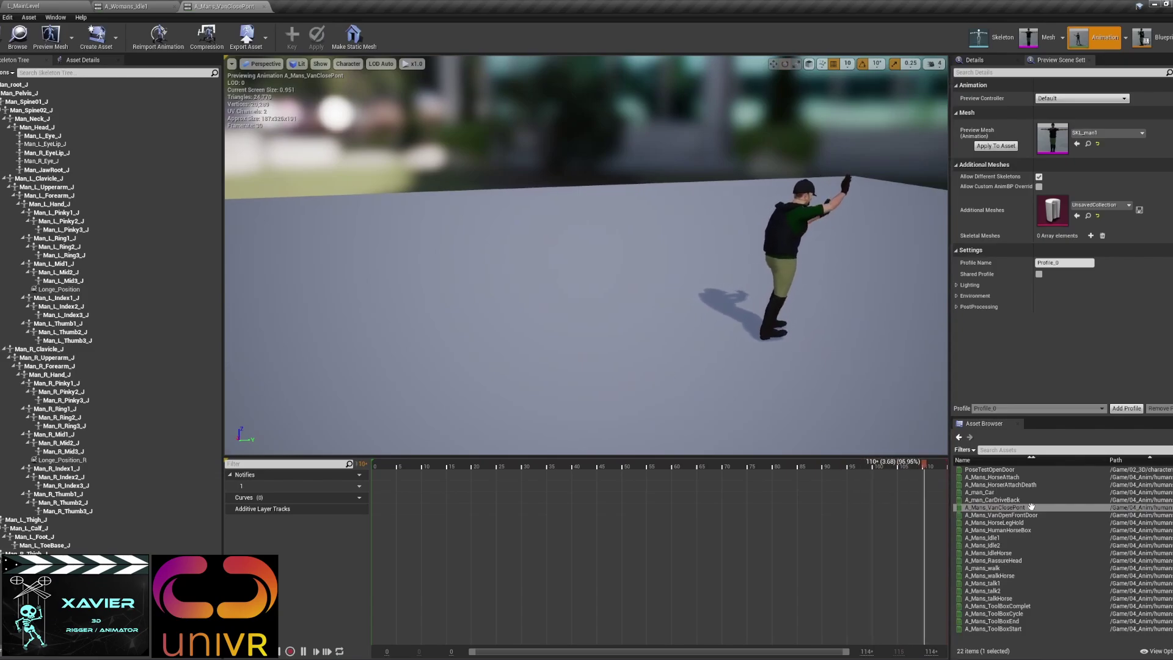
click(997, 515)
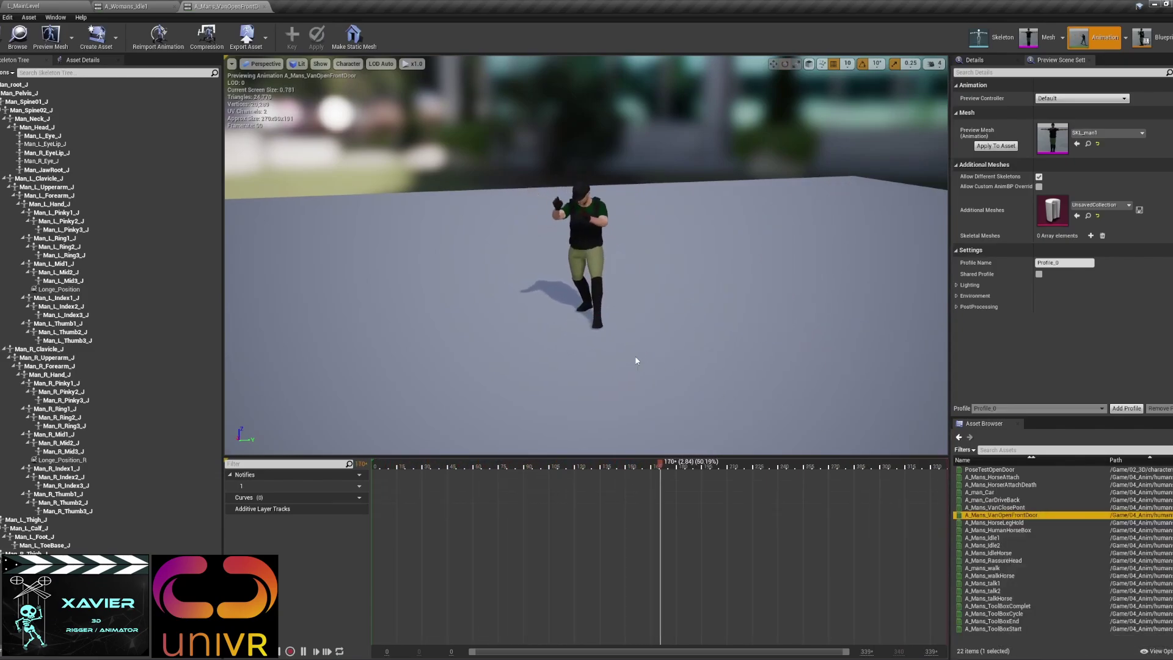
drag(821, 390, 856, 324)
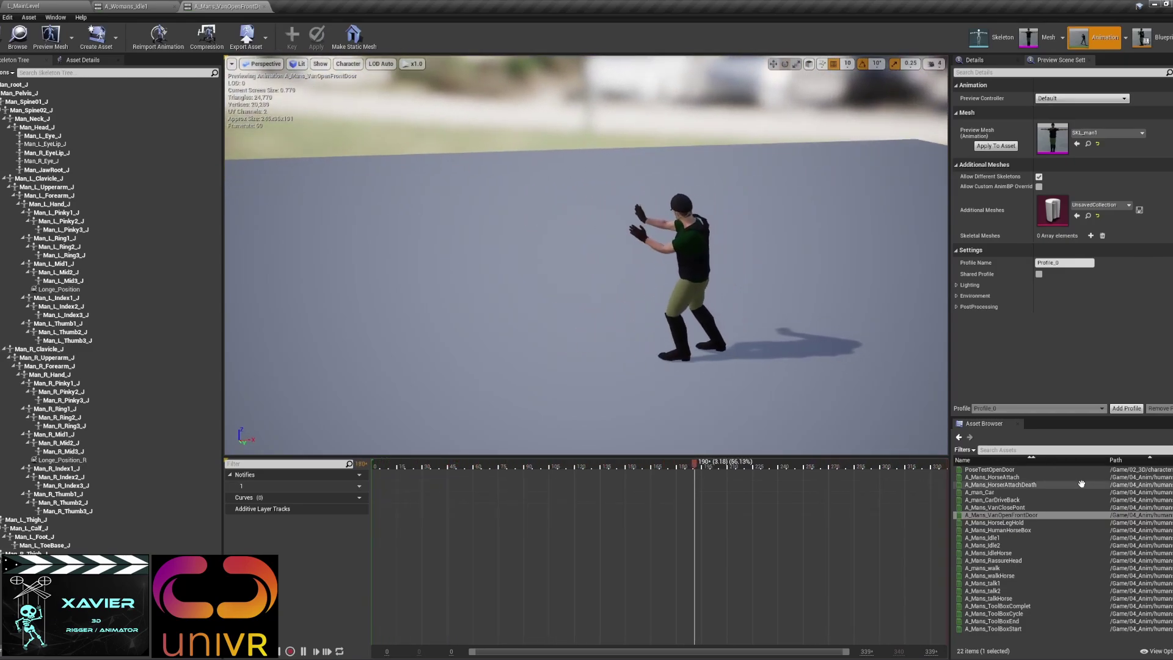
- Preview the A_Mans_HorseLegHold and A_Mans_HumanHorseBox animations, viewing the latter from the side
double_click(1019, 523)
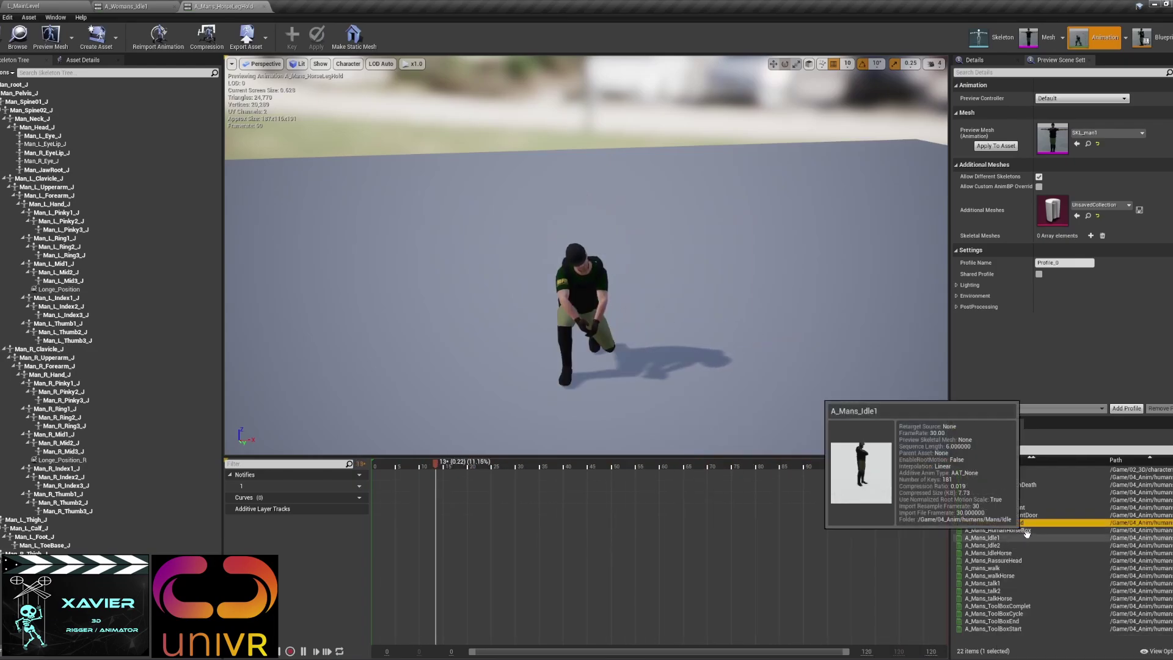
double_click(1034, 530)
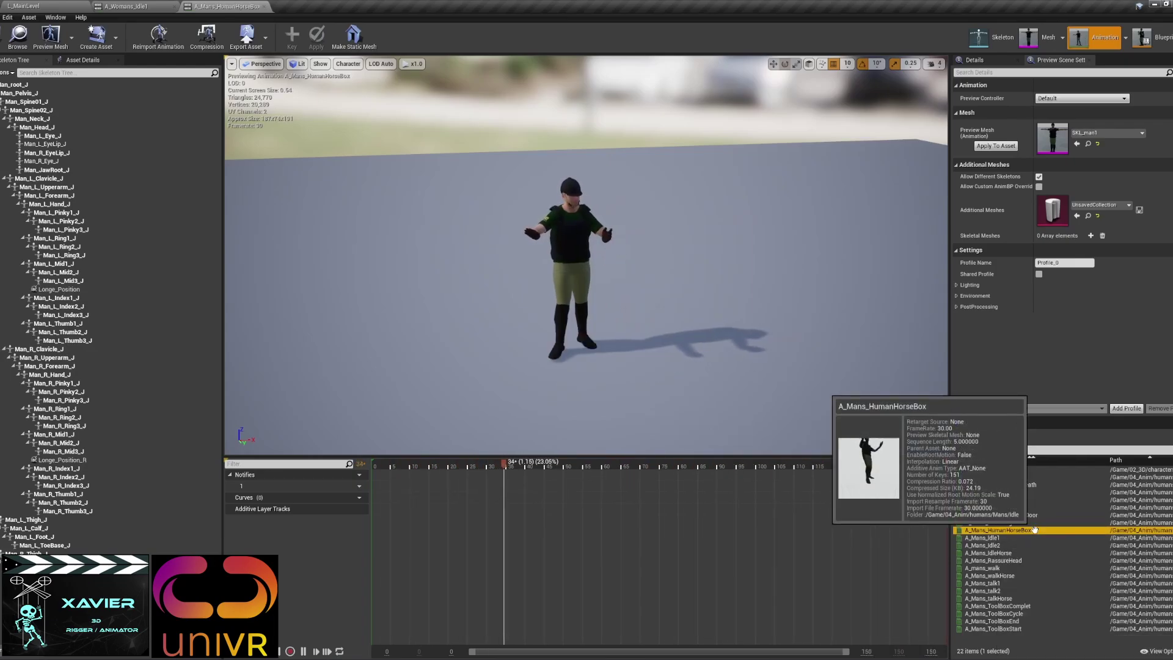
alt+drag(789, 301, 568, 301)
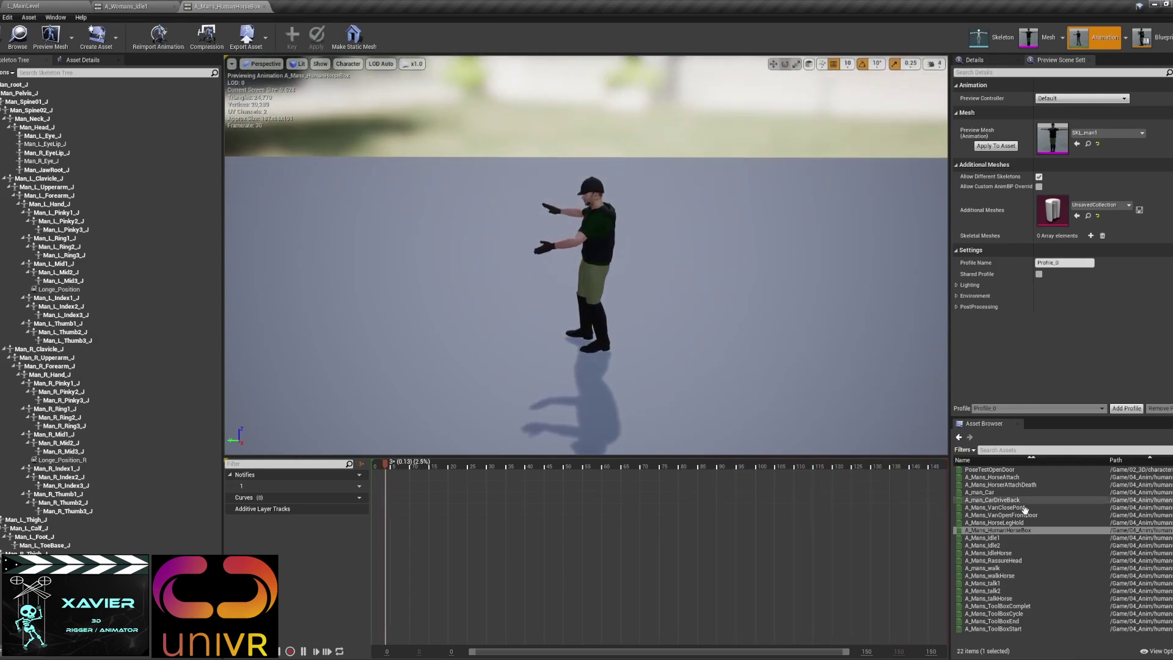
- Preview the A_Mans_Idle1 and A_Mans_RassureHead animations on the man's character
double_click(1030, 538)
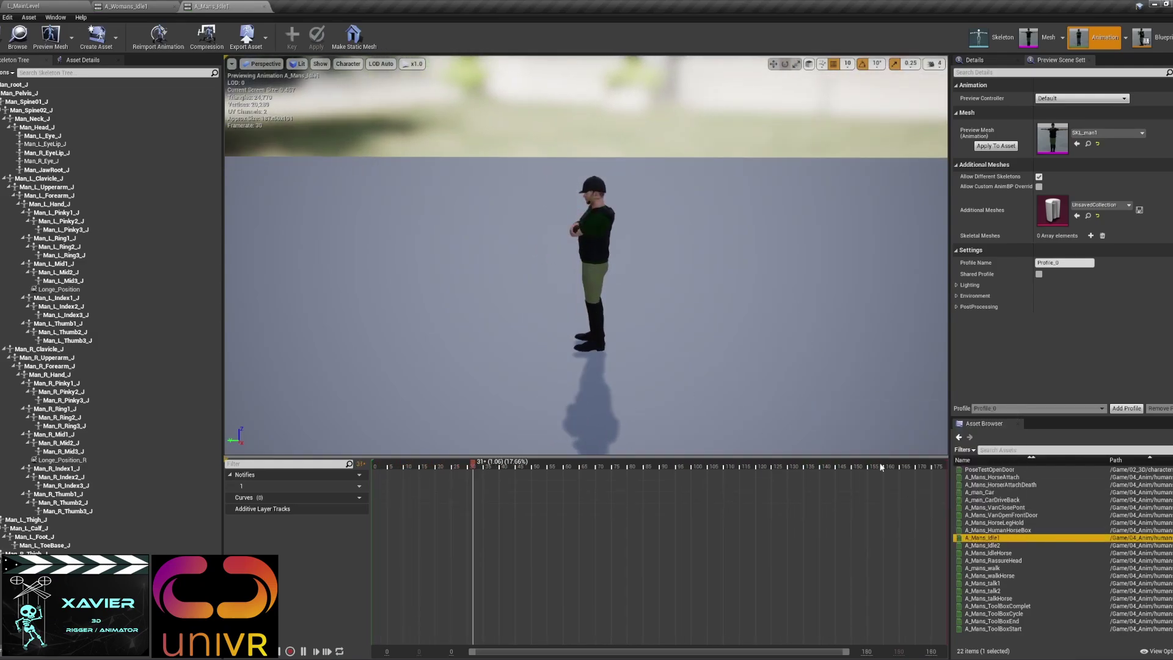
alt+drag(788, 343, 898, 342)
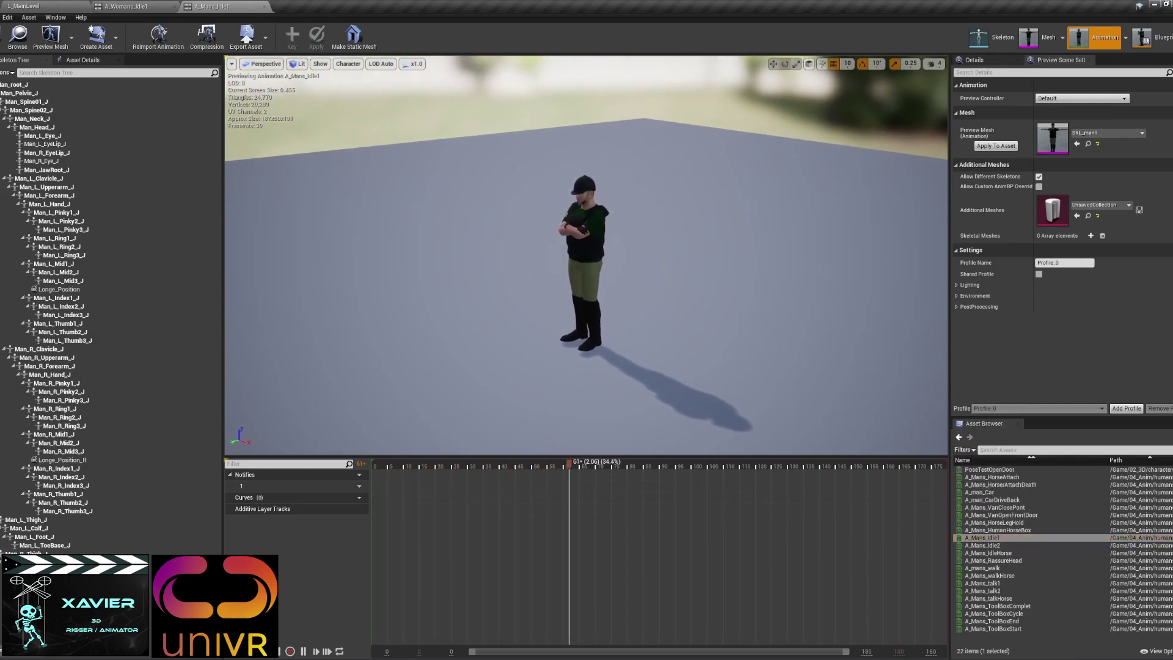
double_click(987, 560)
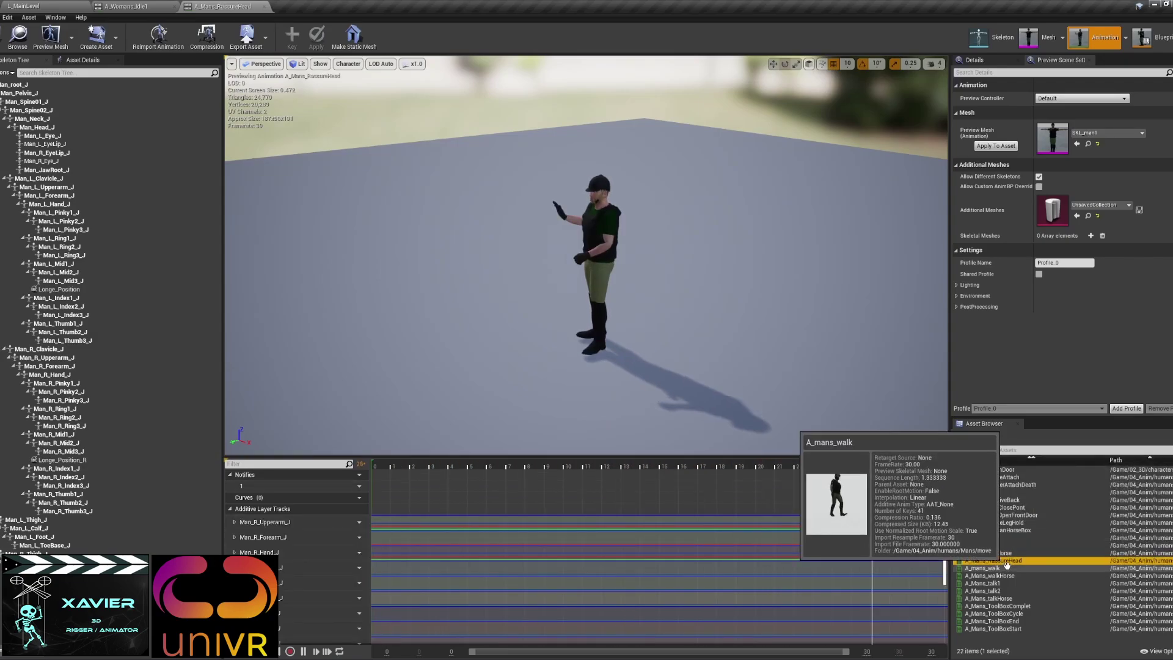
- Preview the man's walking animations, A_mans_walk and A_Mans_walkHorse, from different angles
double_click(983, 568)
drag(633, 314, 639, 314)
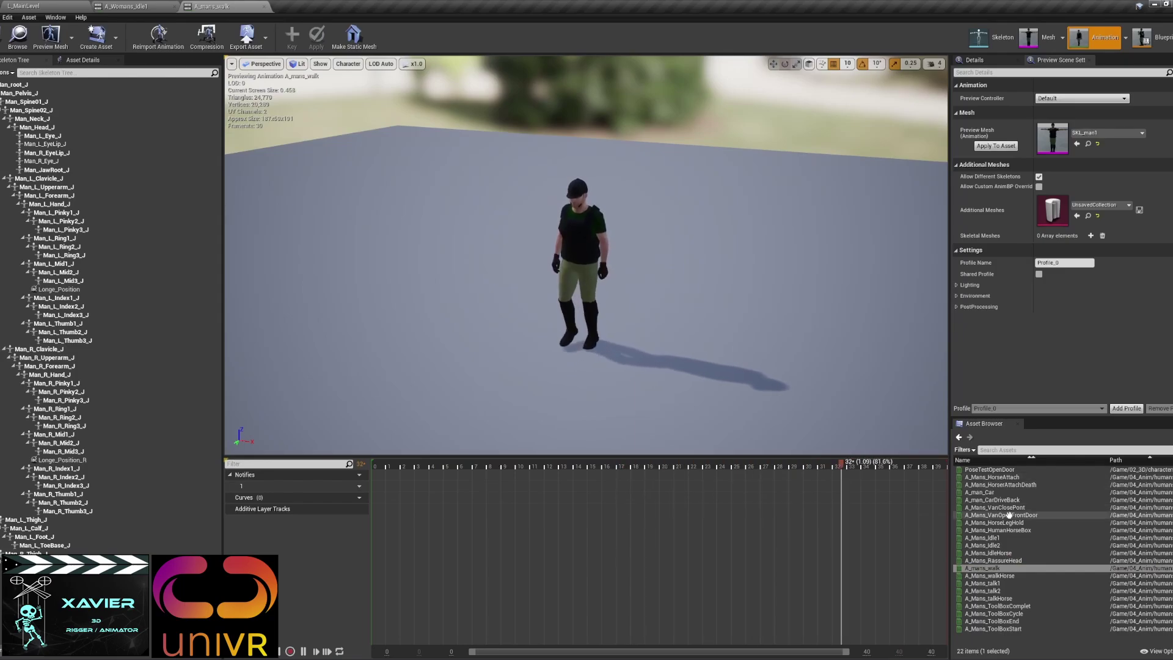
click(1022, 575)
double_click(1022, 575)
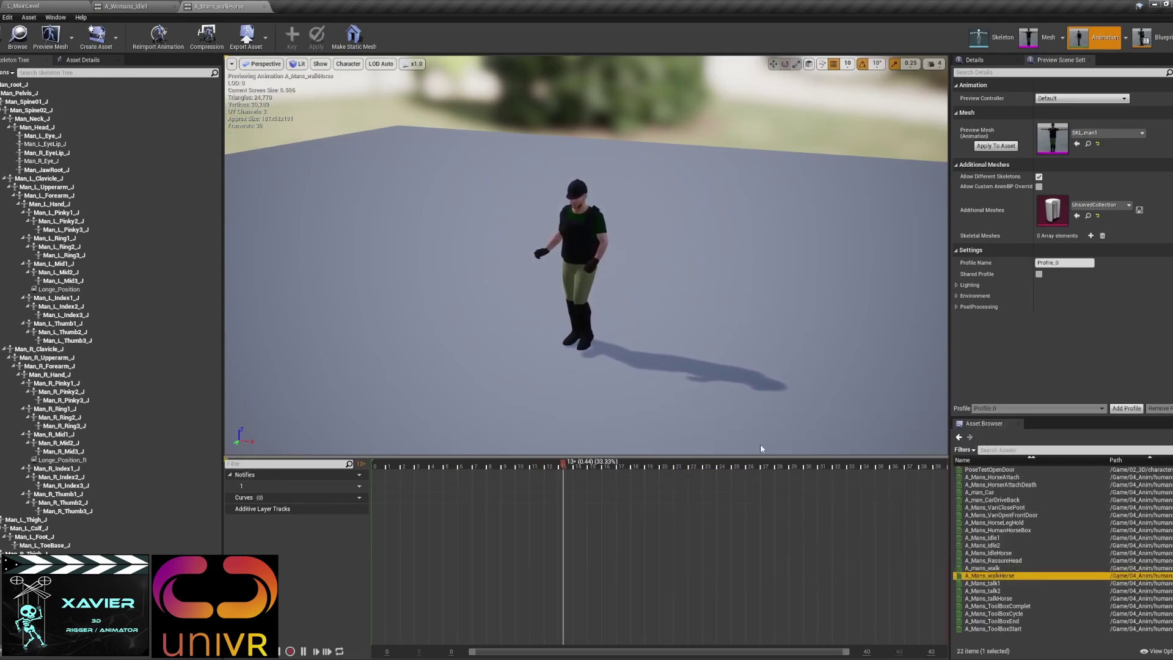
drag(644, 347, 651, 348)
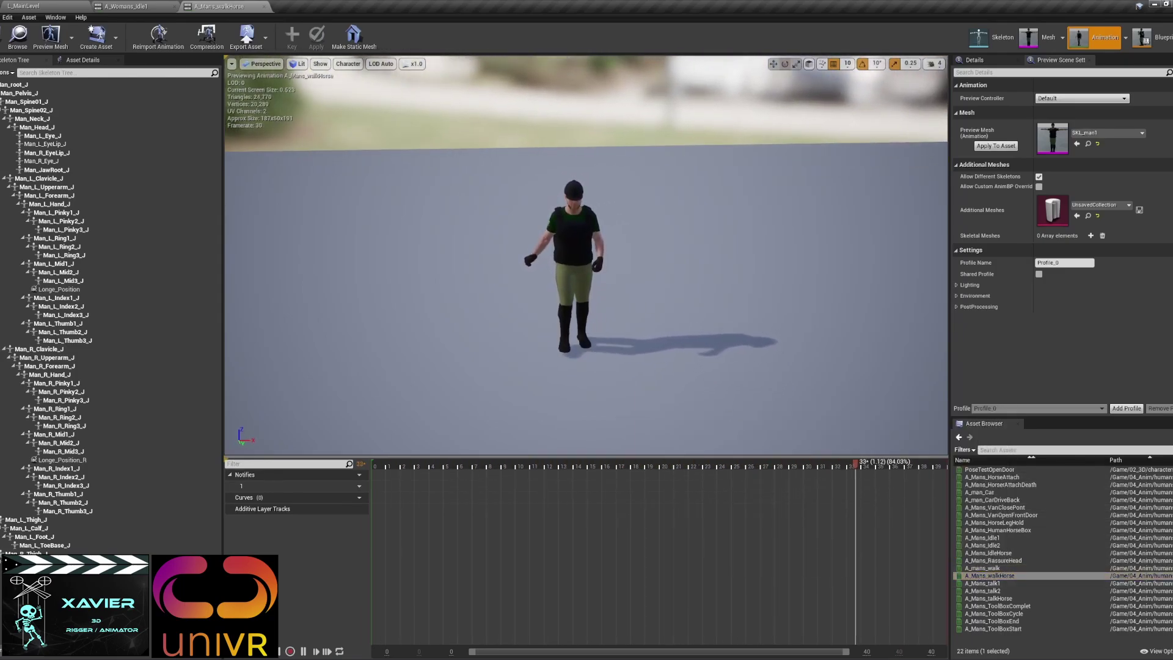
- Preview the man's talking animations A_Mans_talk1, A_Mans_talk2 and A_Mans_talkHorse
click(1028, 585)
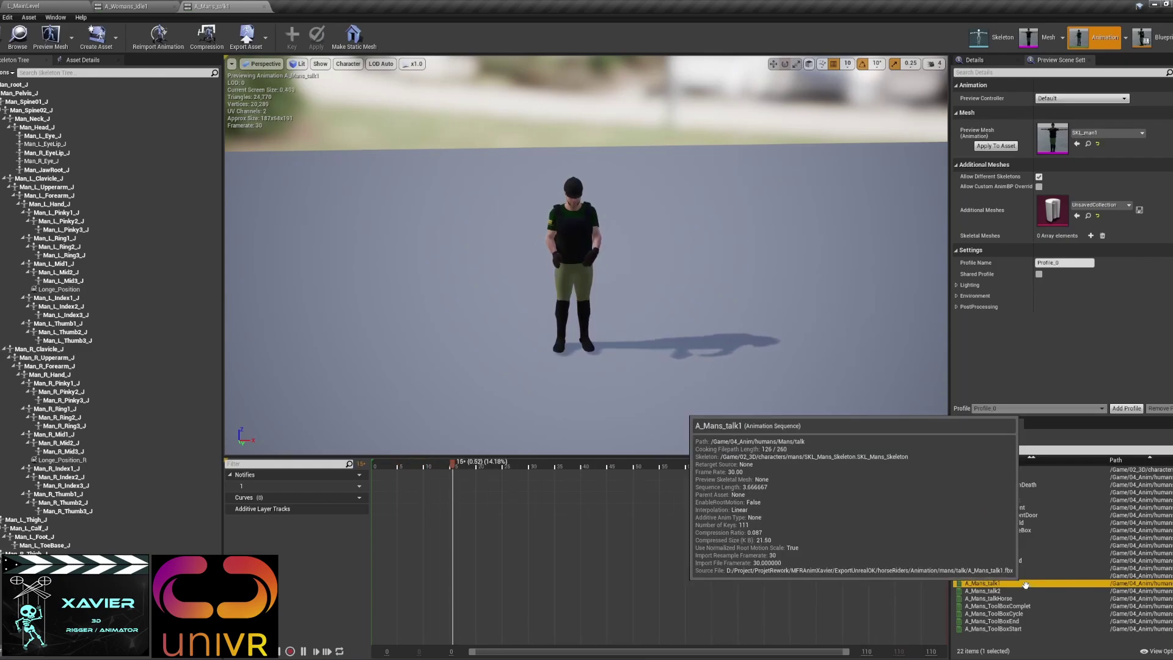
double_click(1028, 584)
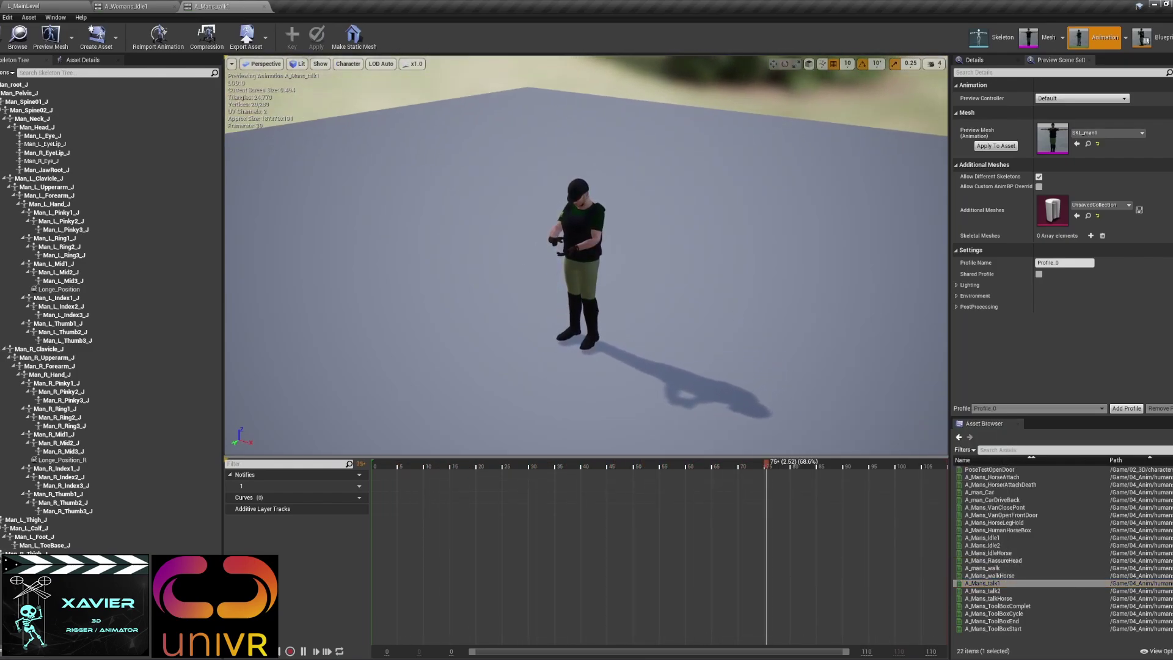
double_click(1009, 591)
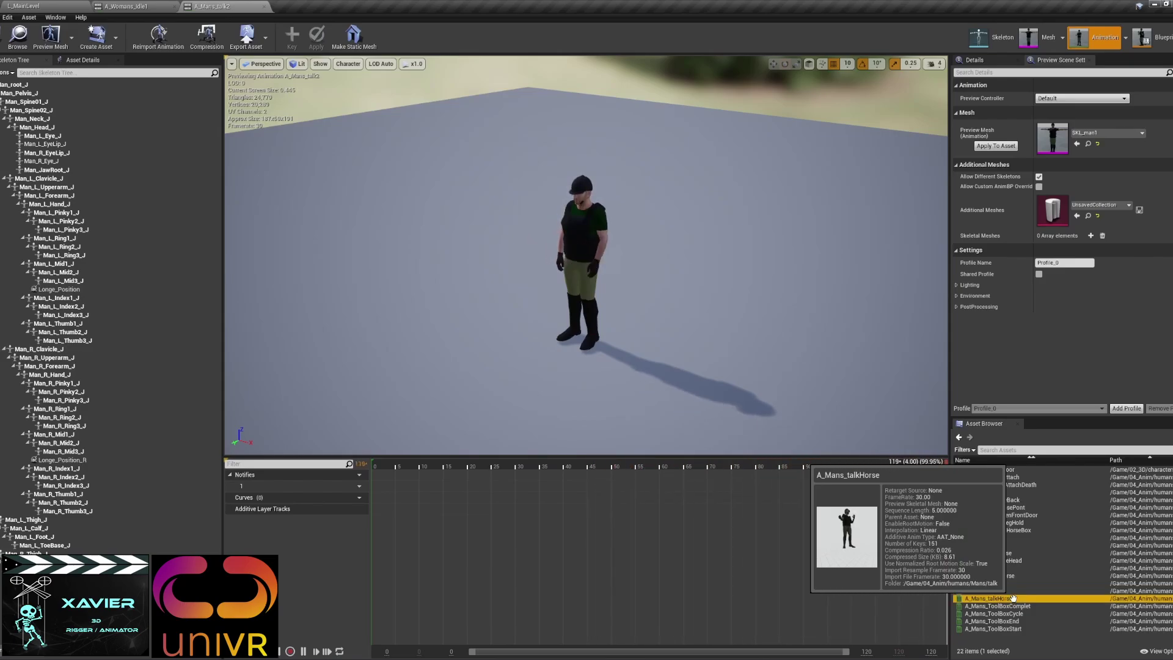
double_click(1011, 599)
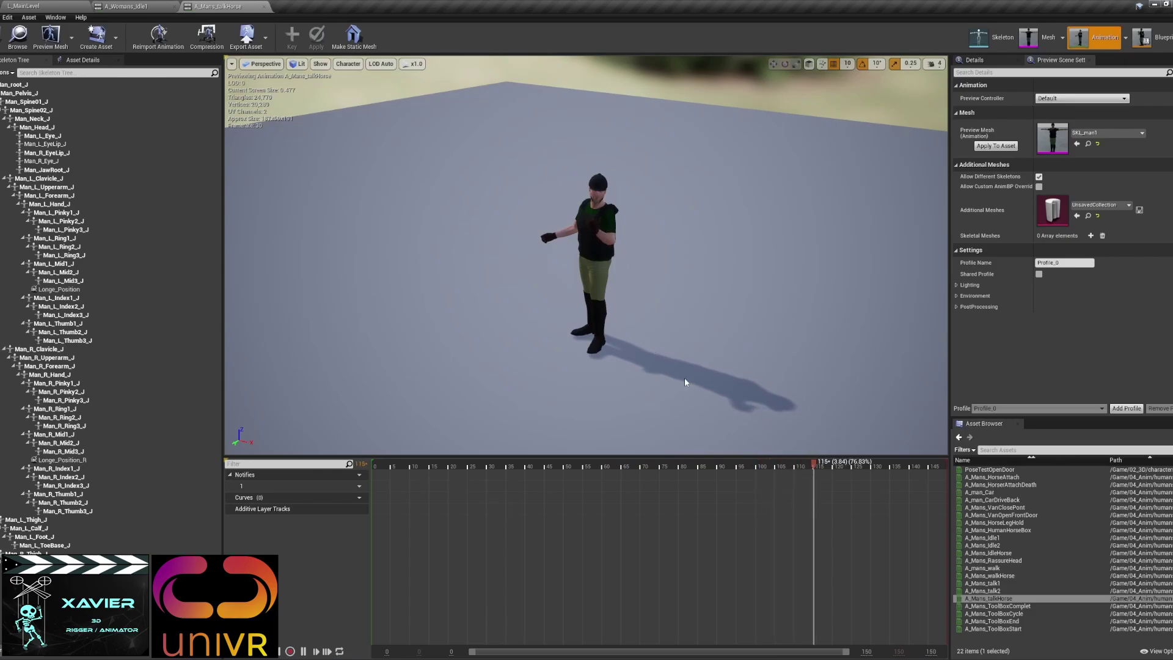
alt+drag(685, 378, 721, 378)
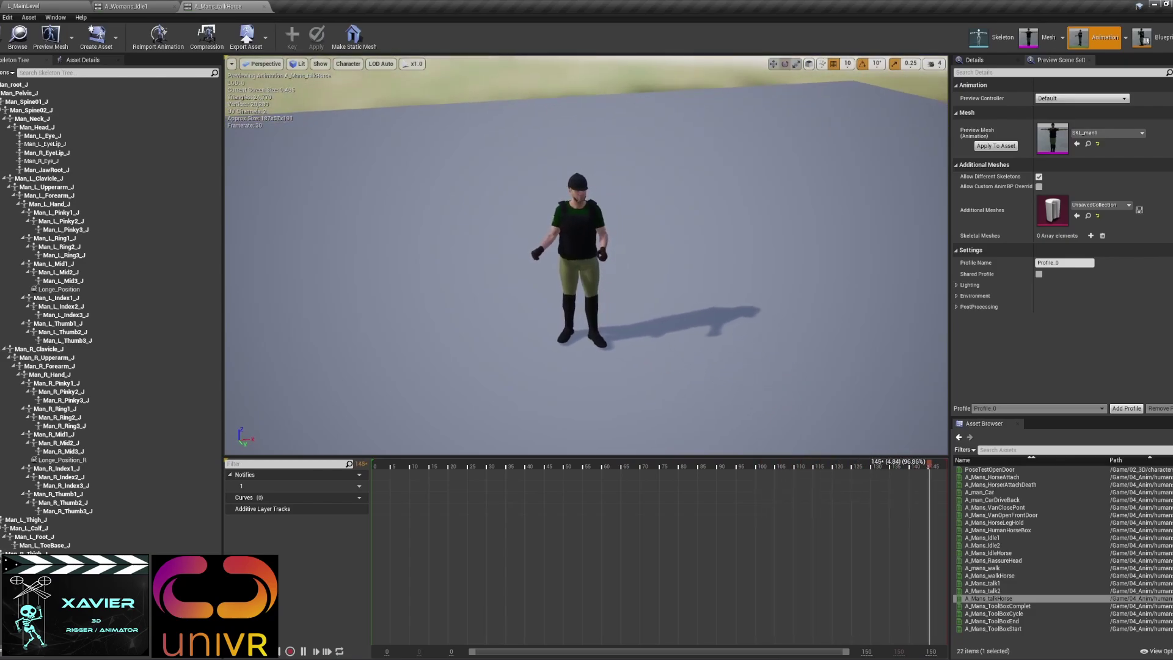
- Preview the man's four toolbox animations: A_Mans_ToolBoxComplet, A_Mans_ToolBoxCycle, A_Mans_ToolBoxEnd and A_Mans_ToolBoxStart
click(1040, 606)
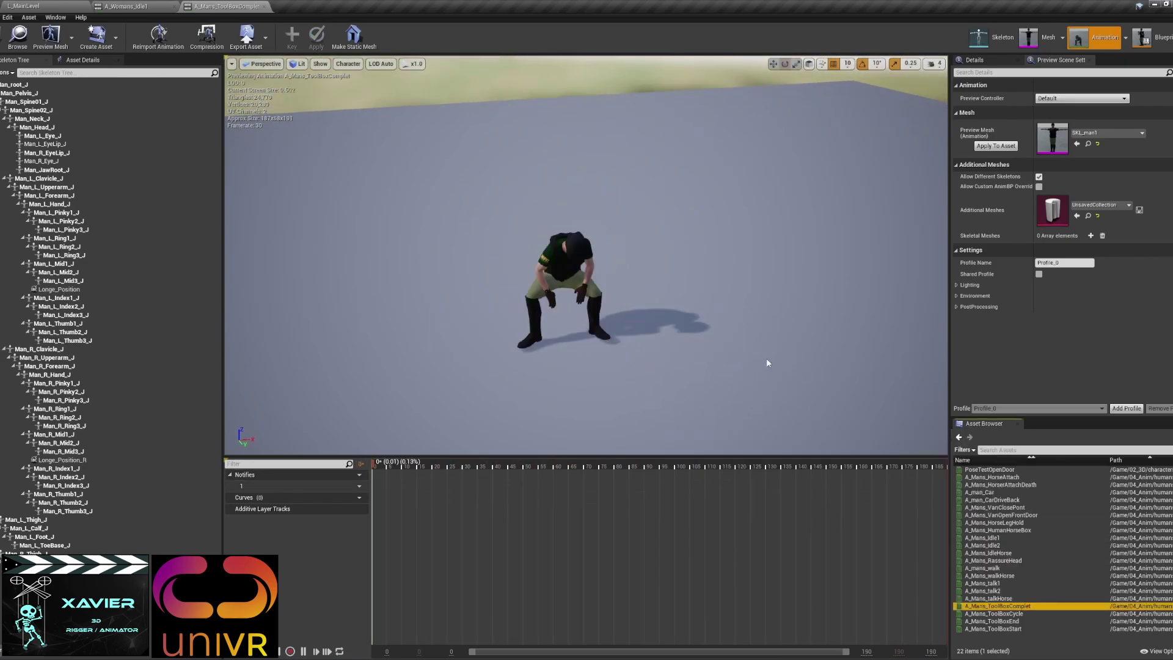
alt+drag(729, 323, 696, 313)
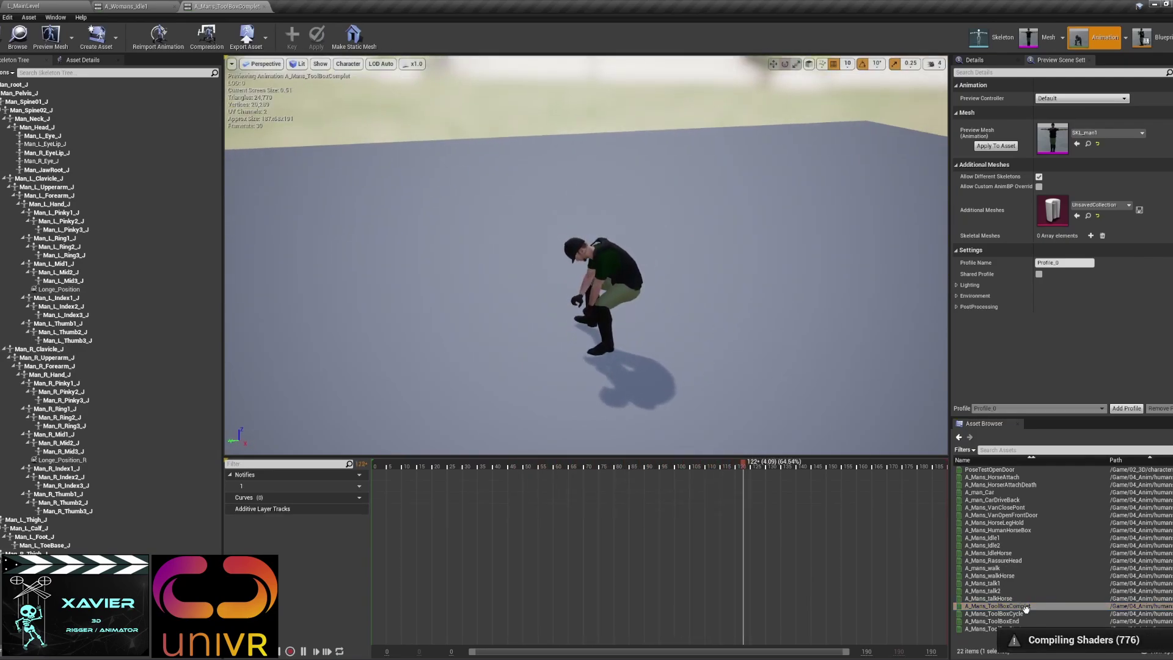
click(990, 614)
alt+drag(697, 428, 803, 453)
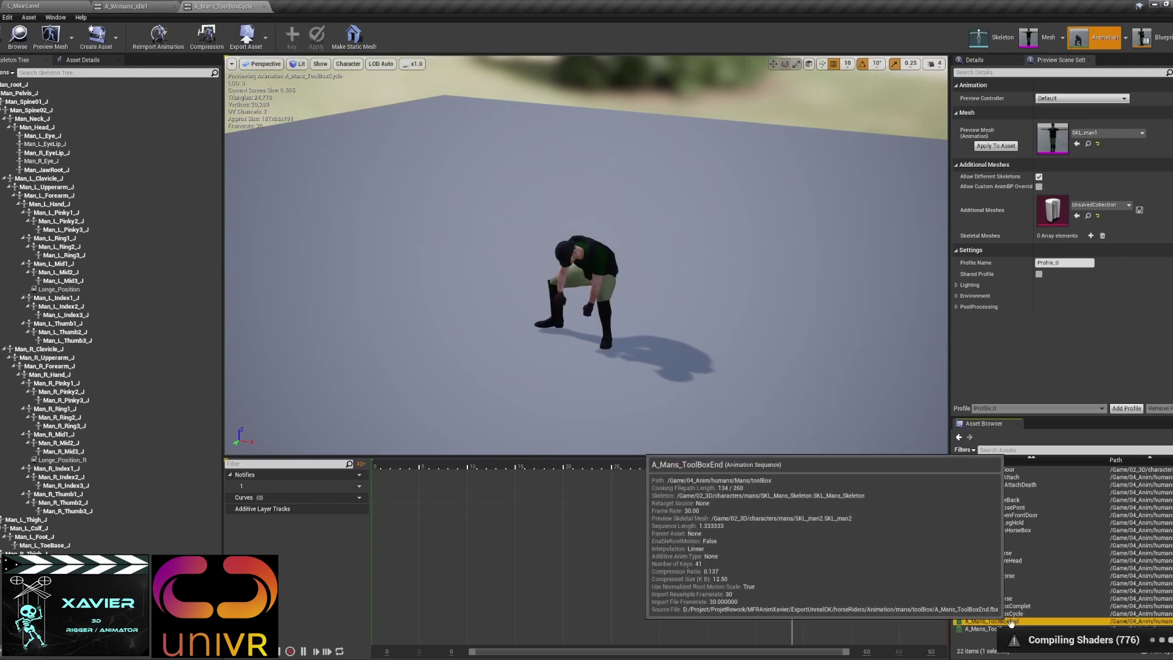
click(992, 621)
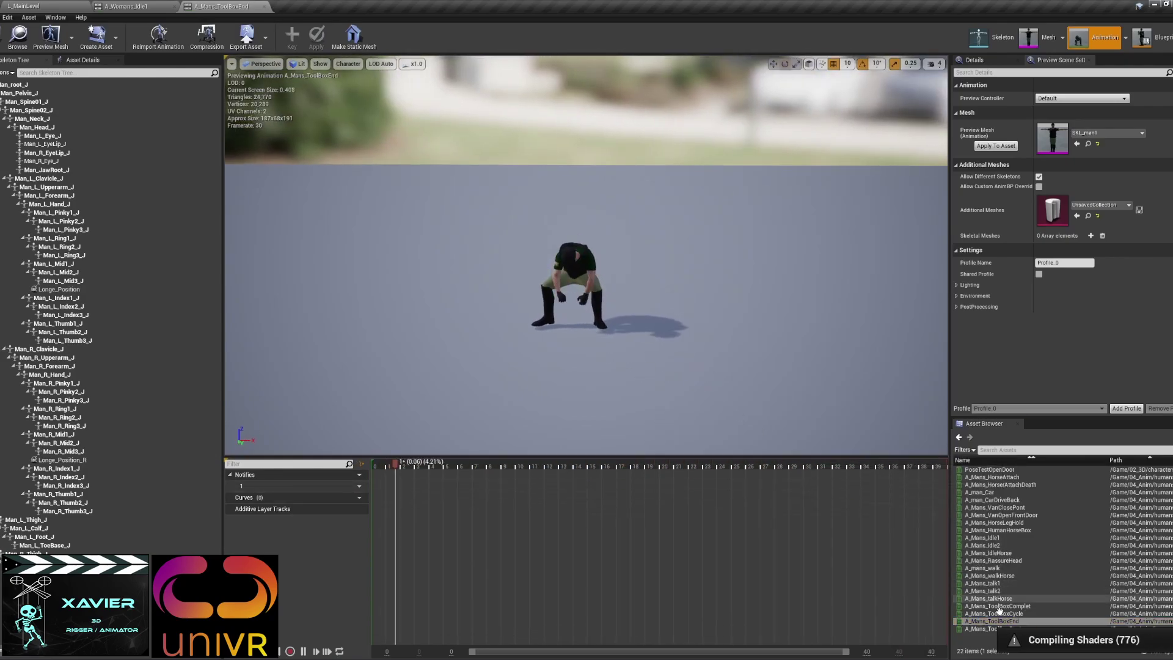
click(980, 629)
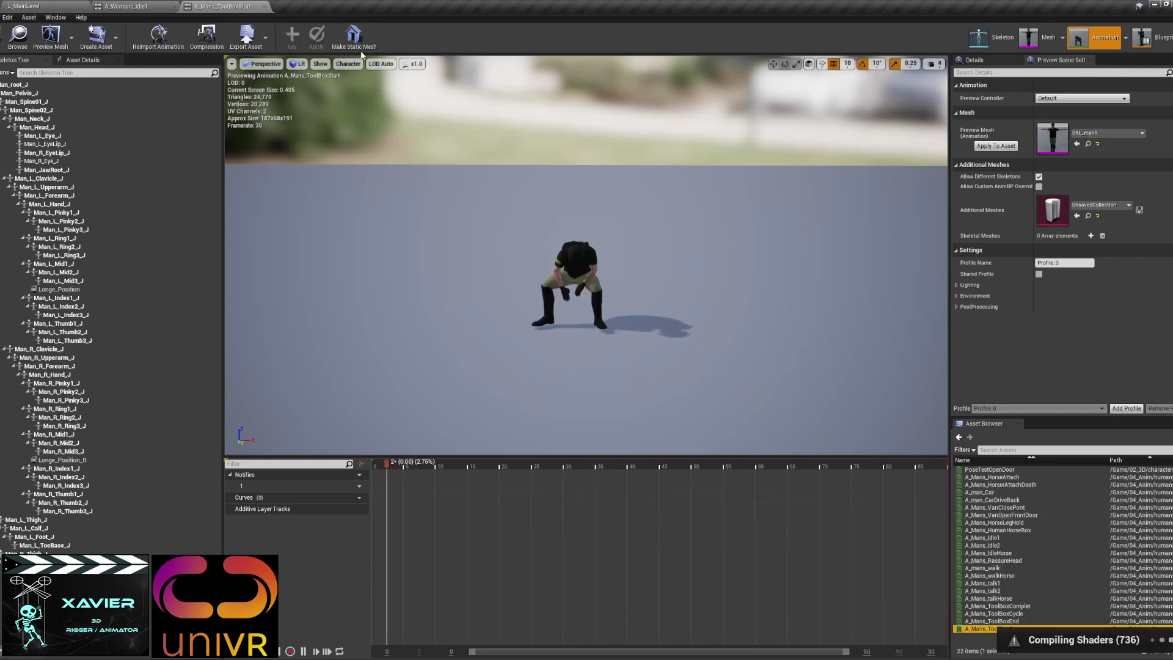
- Close the man's animation editor and preview the woman's A_Woman_Portique_Bad and A_Pose_Portique01 poses
click(264, 6)
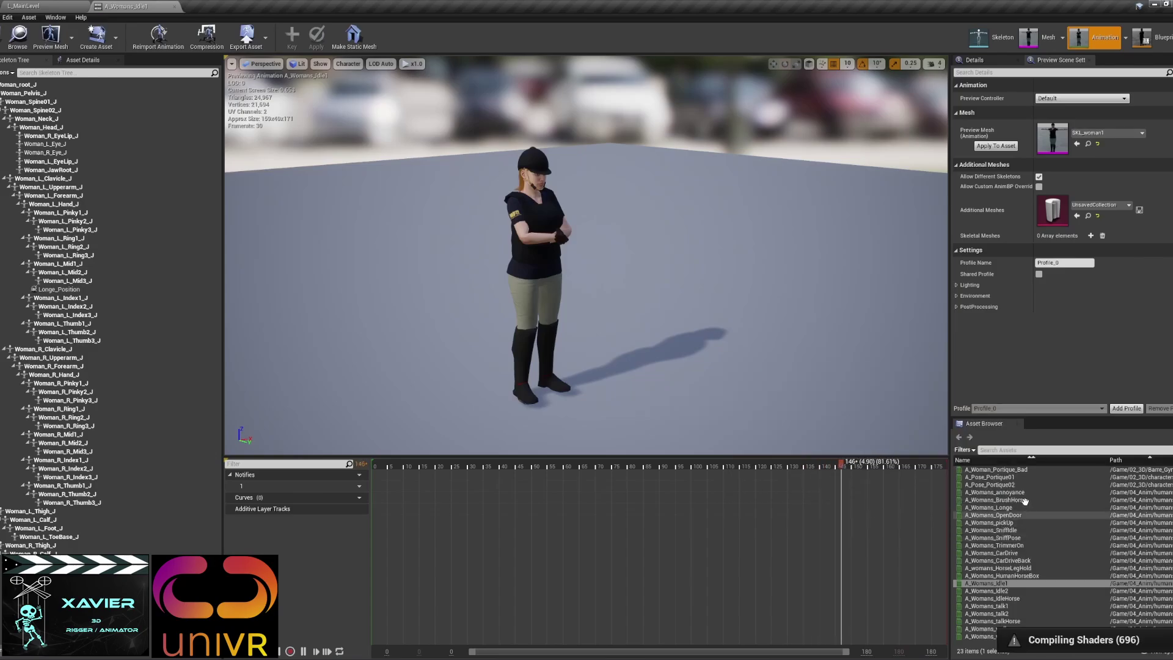
double_click(1023, 470)
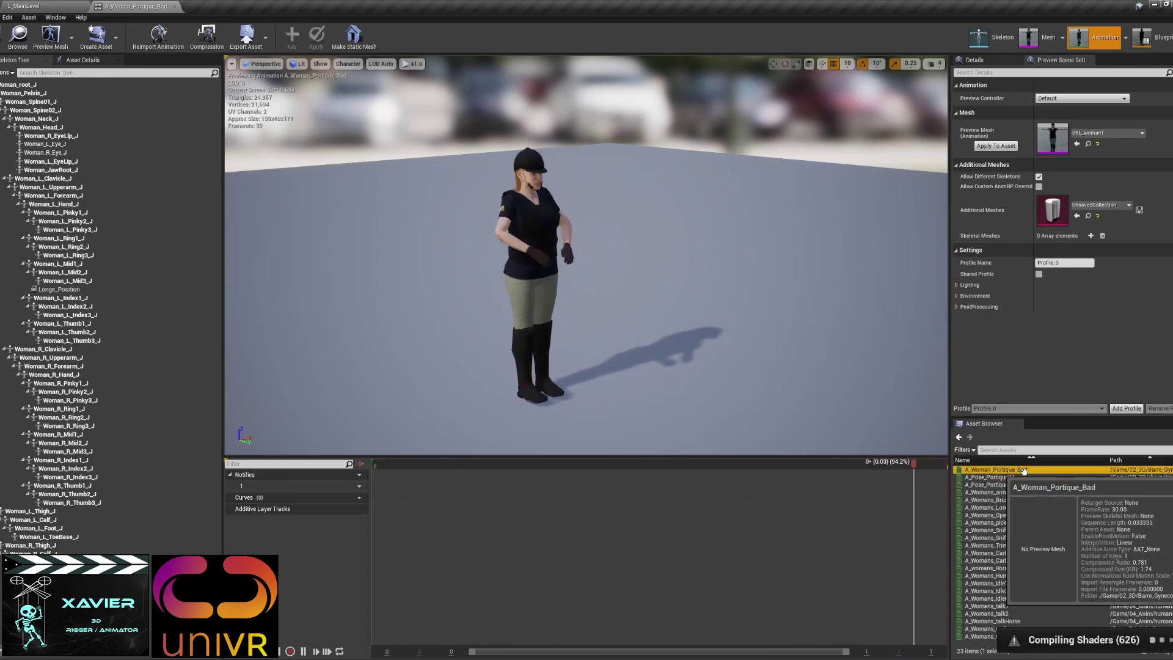
double_click(1014, 493)
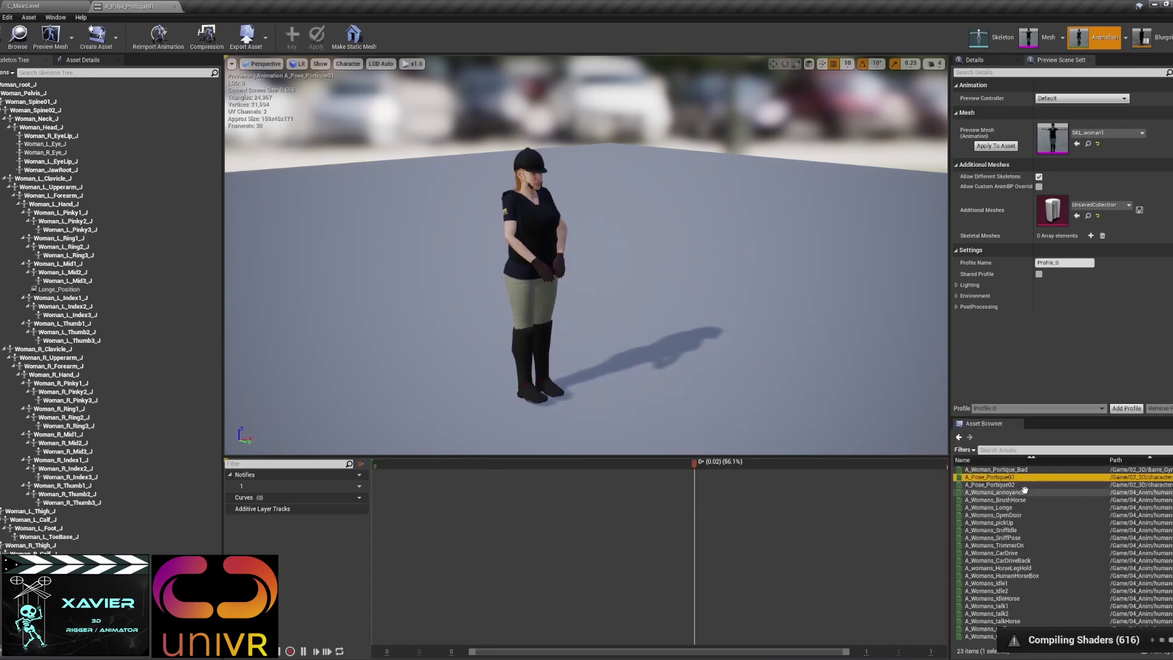
- Preview the woman's A_Womans_BrushHorse, A_Womans_Longe and A_Womans_OpenDoor animations, examining the Longe animation from several angles
alt+drag(565, 287, 597, 299)
double_click(996, 500)
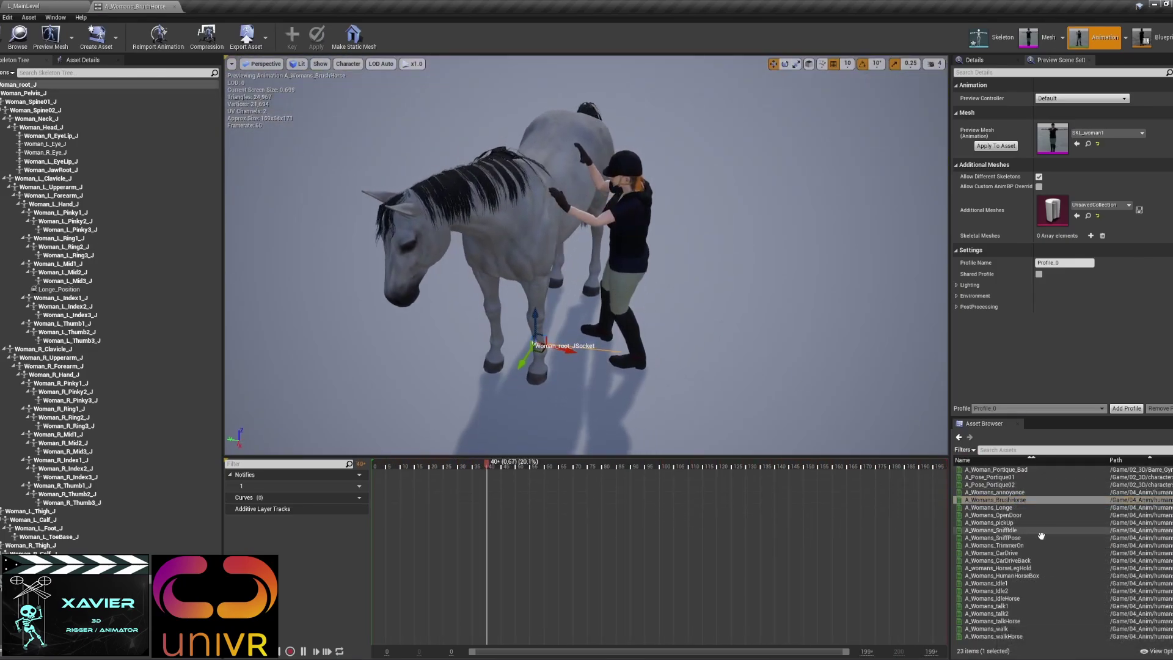
double_click(1008, 508)
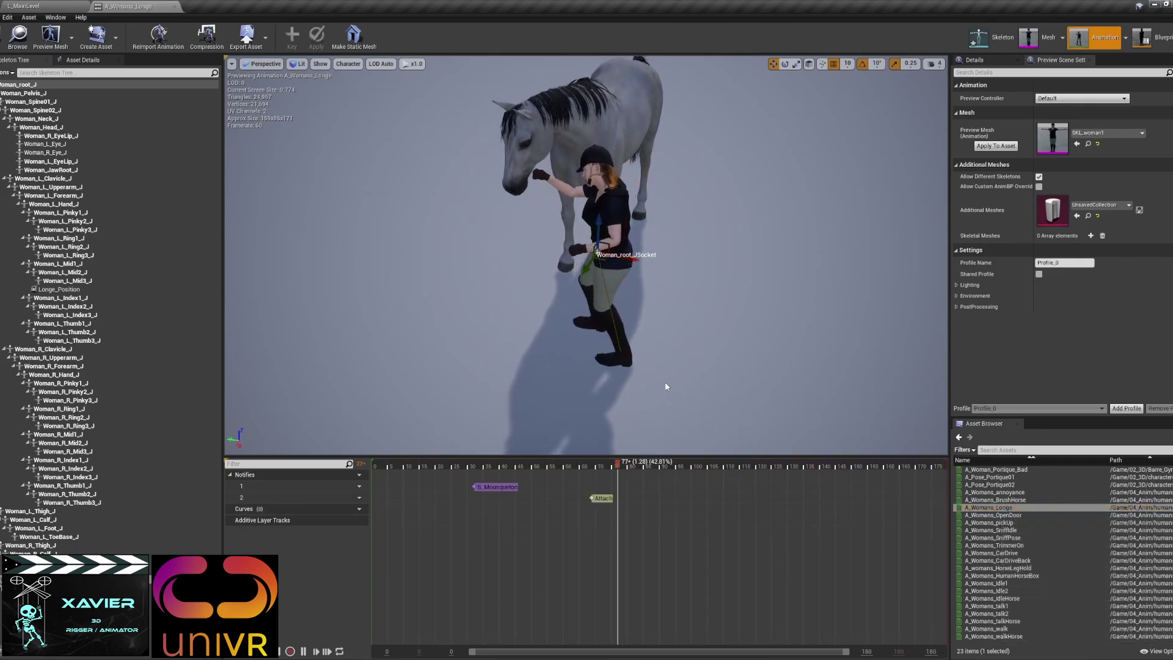
alt+drag(628, 372, 702, 361)
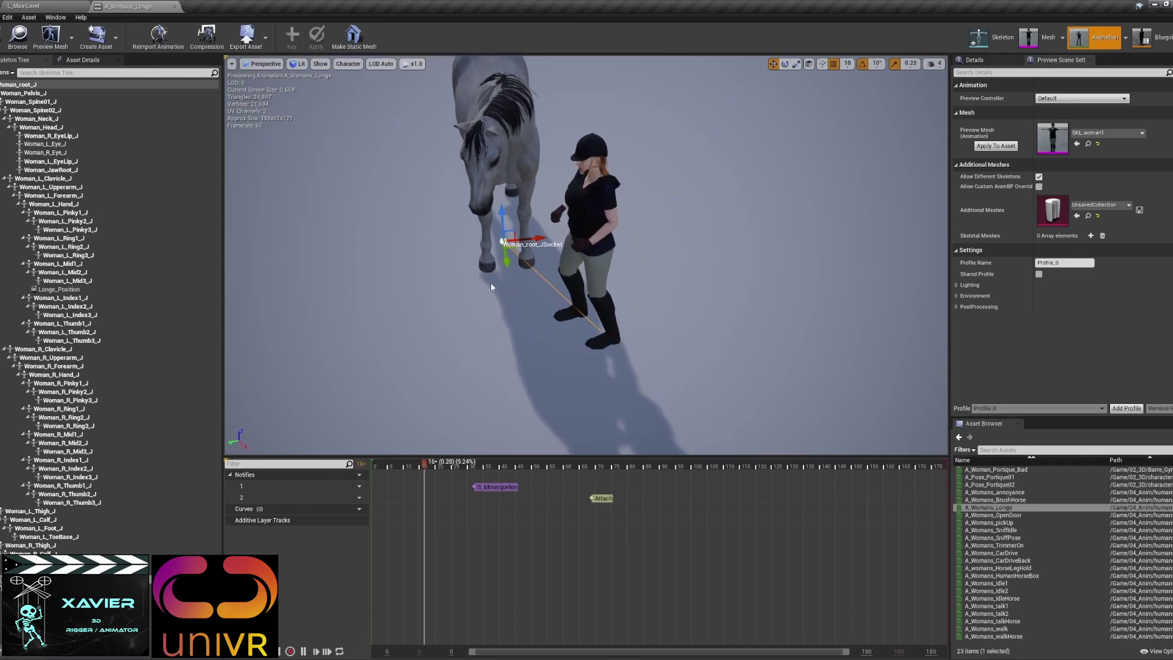
drag(540, 248, 641, 356)
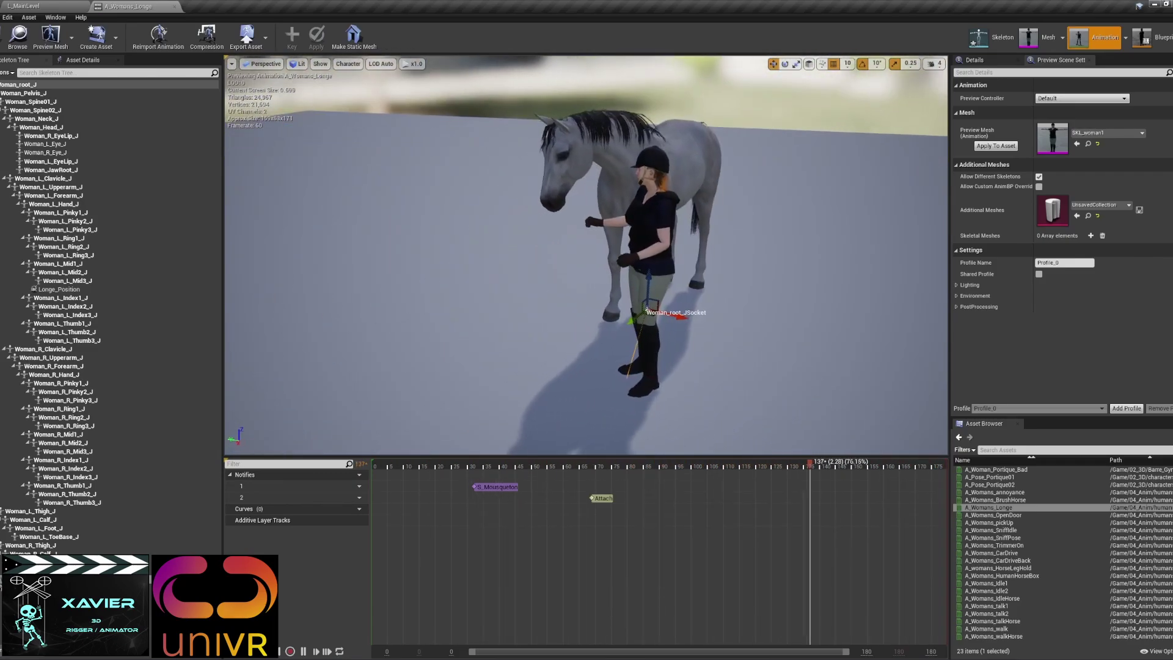
double_click(993, 515)
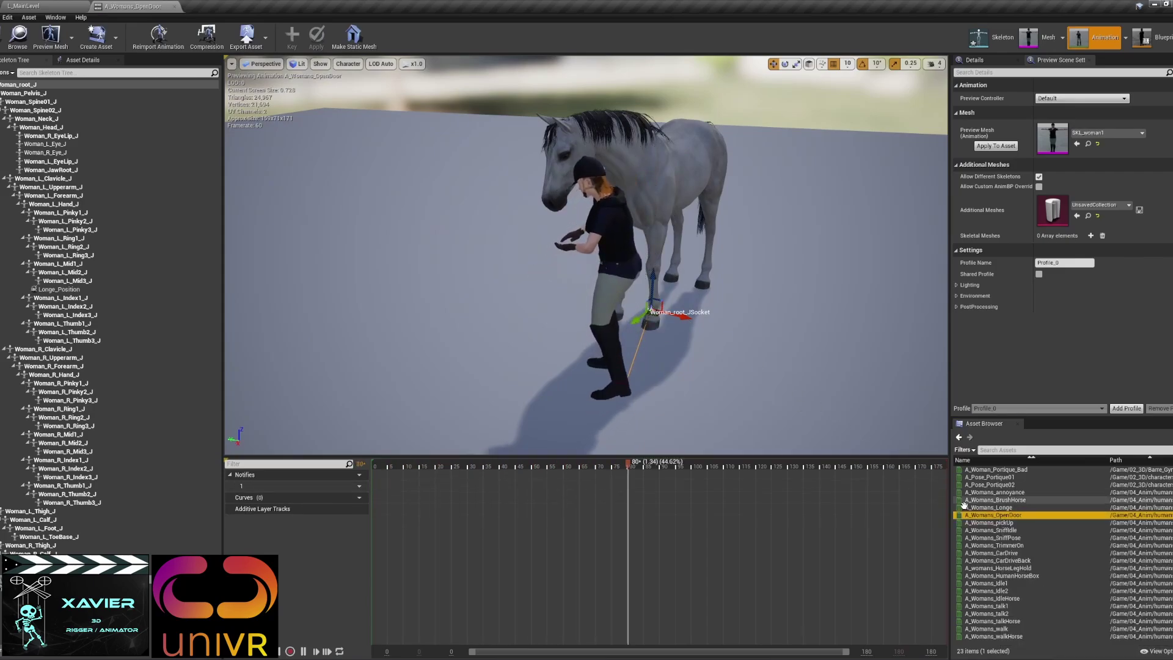
- Preview the woman's A_Womans_pickUp animation and examine the motion beside the horse from another angle
double_click(1021, 523)
alt+drag(548, 290, 703, 275)
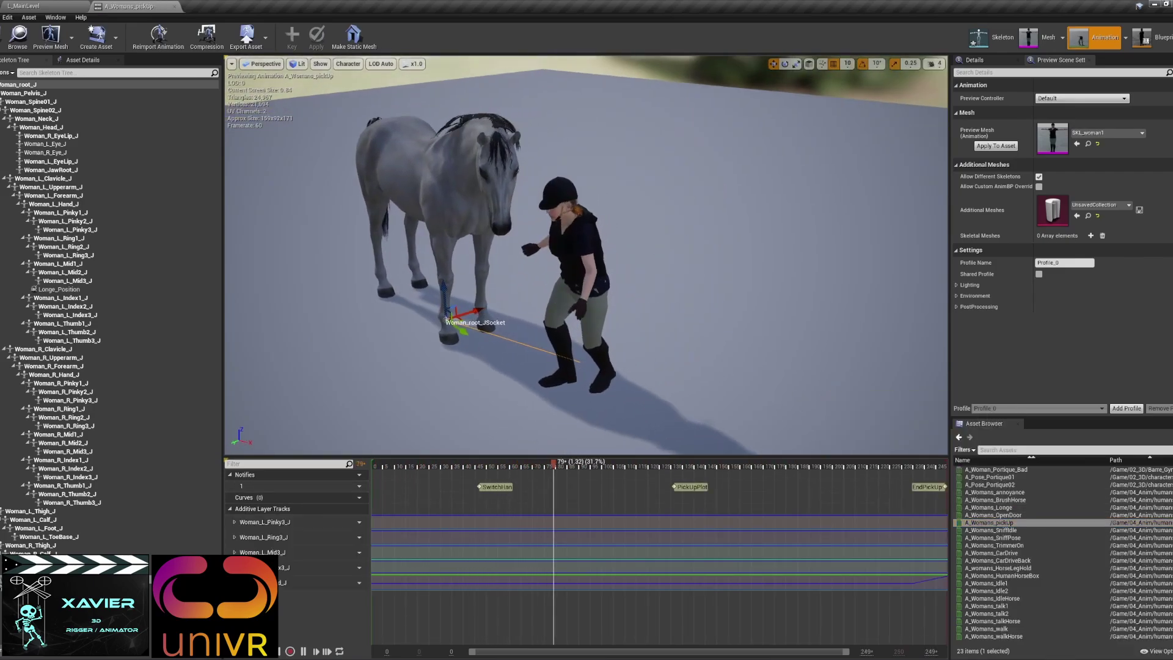
click(468, 185)
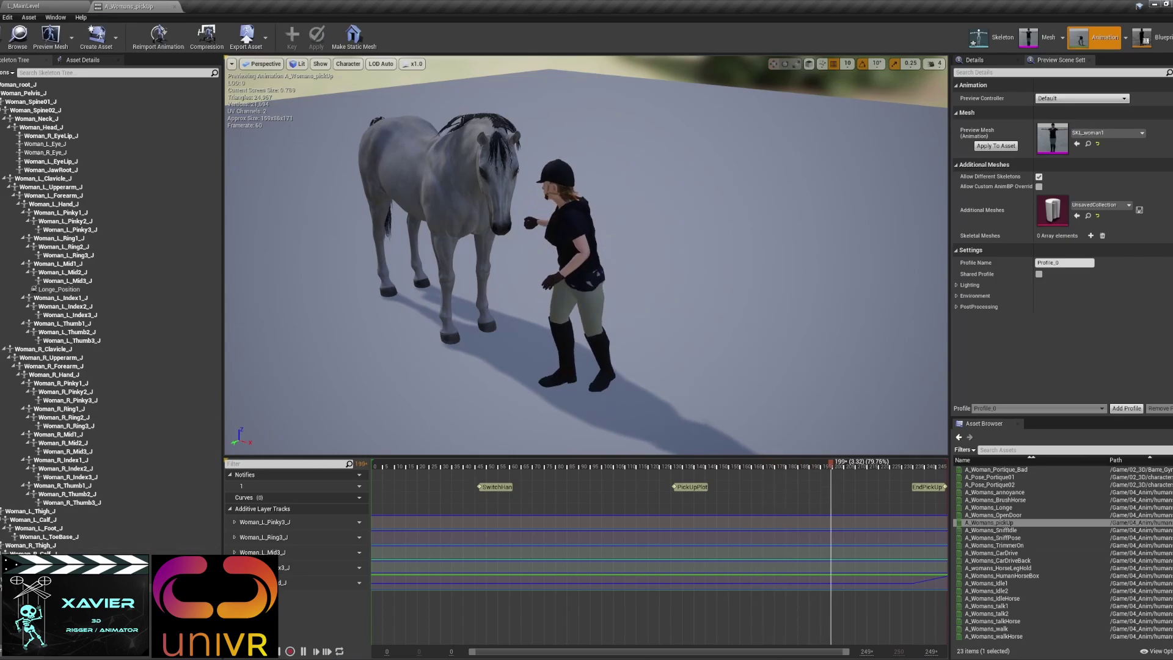
- Delete the root socket that holds the horse from the woman's skeleton
right_click(57, 579)
mouse_move(102, 489)
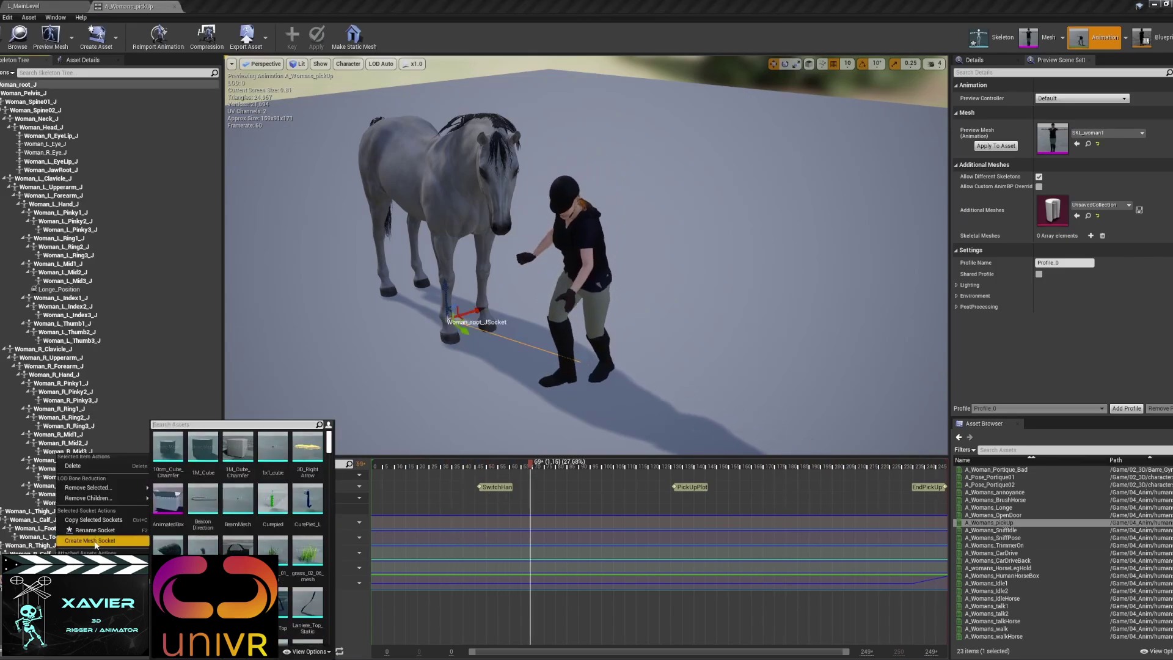
click(97, 467)
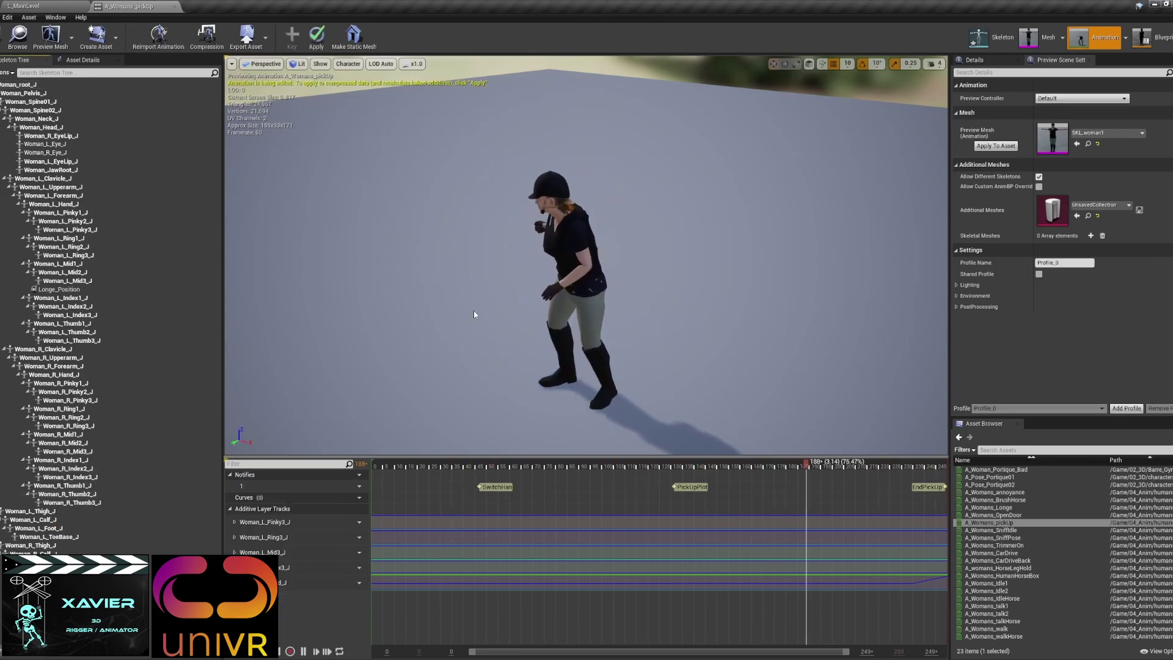
- Preview the woman's A_Womans_OpenDoor, A_Womans_SniffIdle, A_Womans_TrimmerOn, A_Womans_CarDriveBack and A_womans_HorseLegHold animations without the horse
double_click(993, 515)
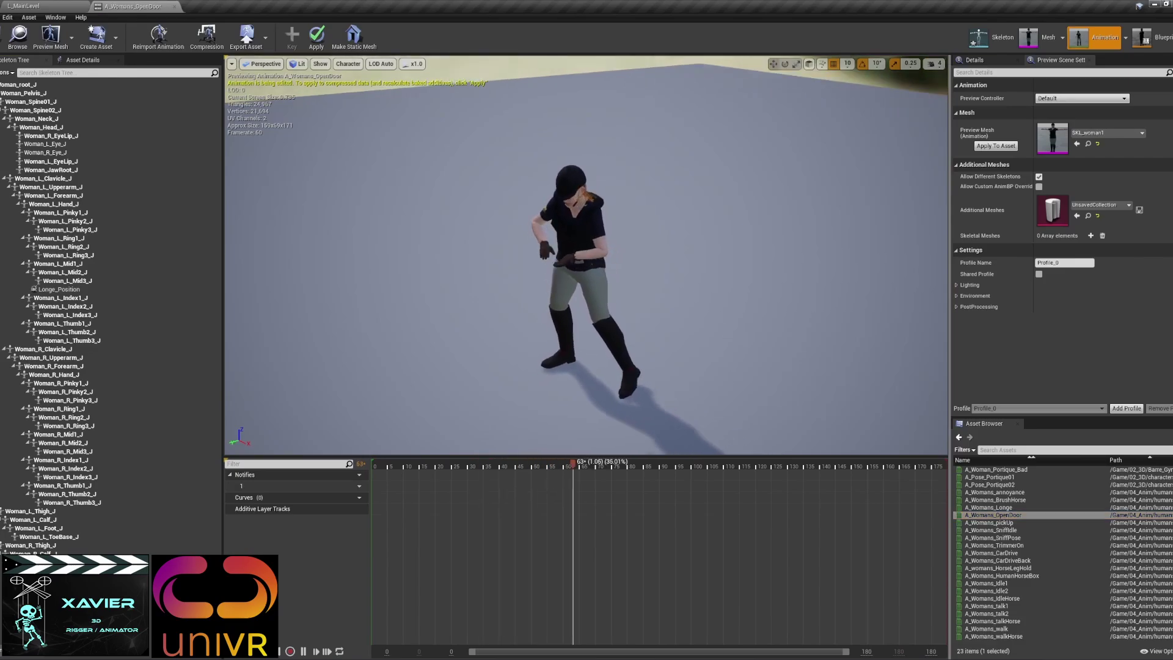
double_click(1019, 530)
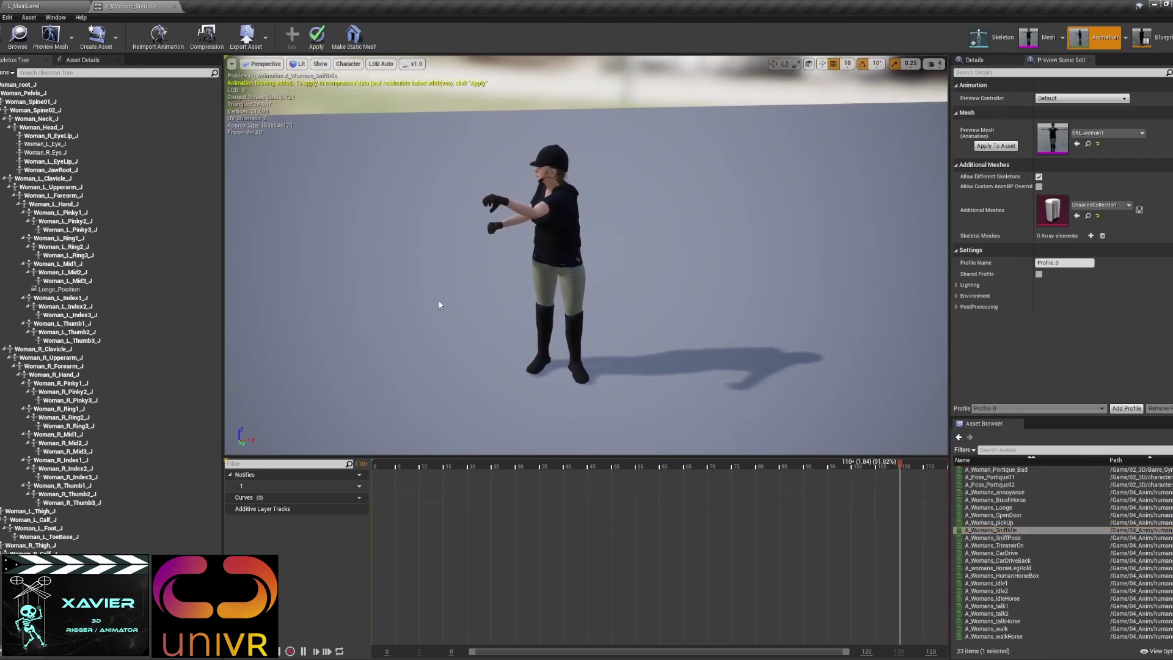
double_click(1016, 545)
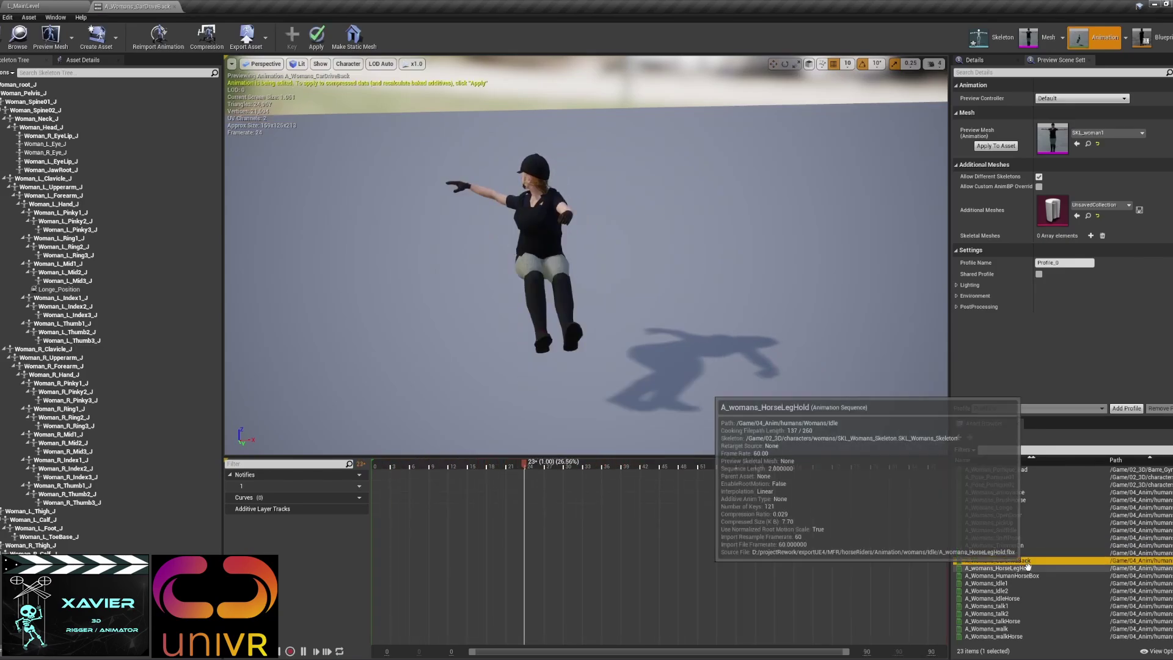
click(1018, 568)
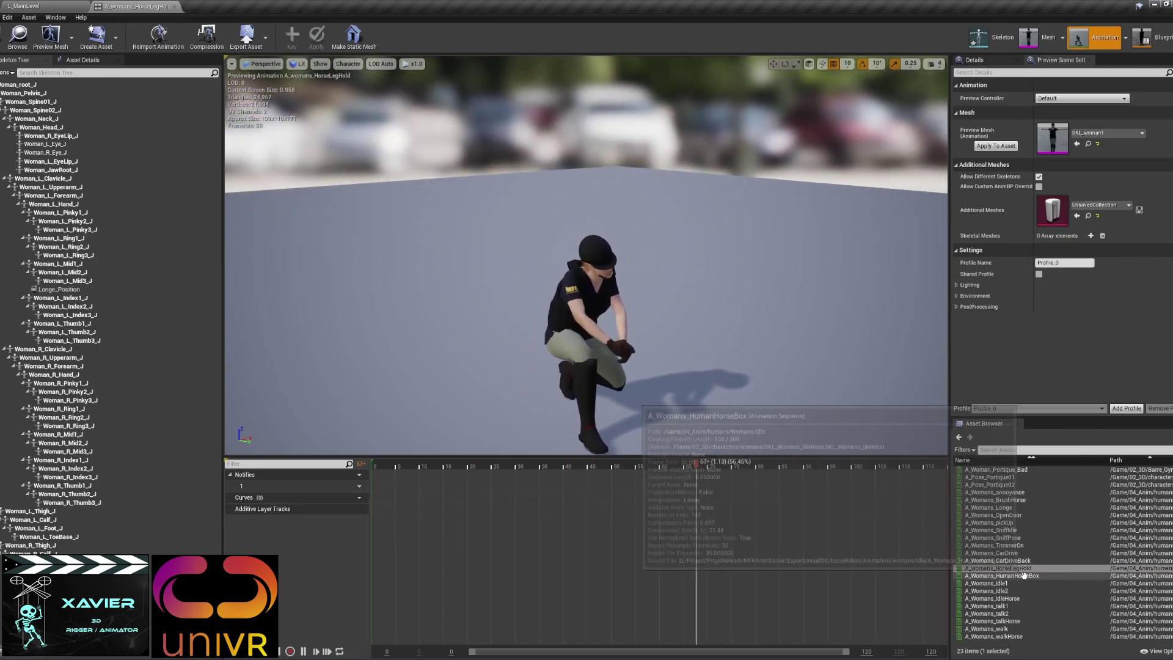
- Preview the woman's A_Womans_talkHorse and A_Womans_walkHorse animations alongside the horse
click(993, 621)
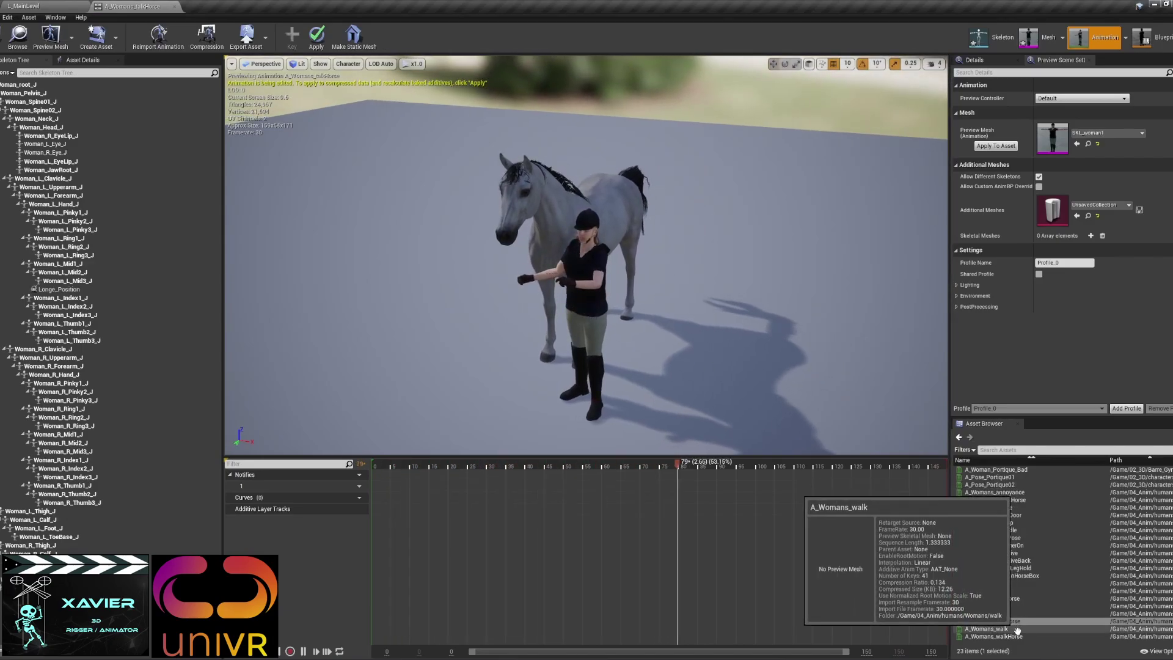
click(996, 637)
alt+drag(703, 318, 666, 318)
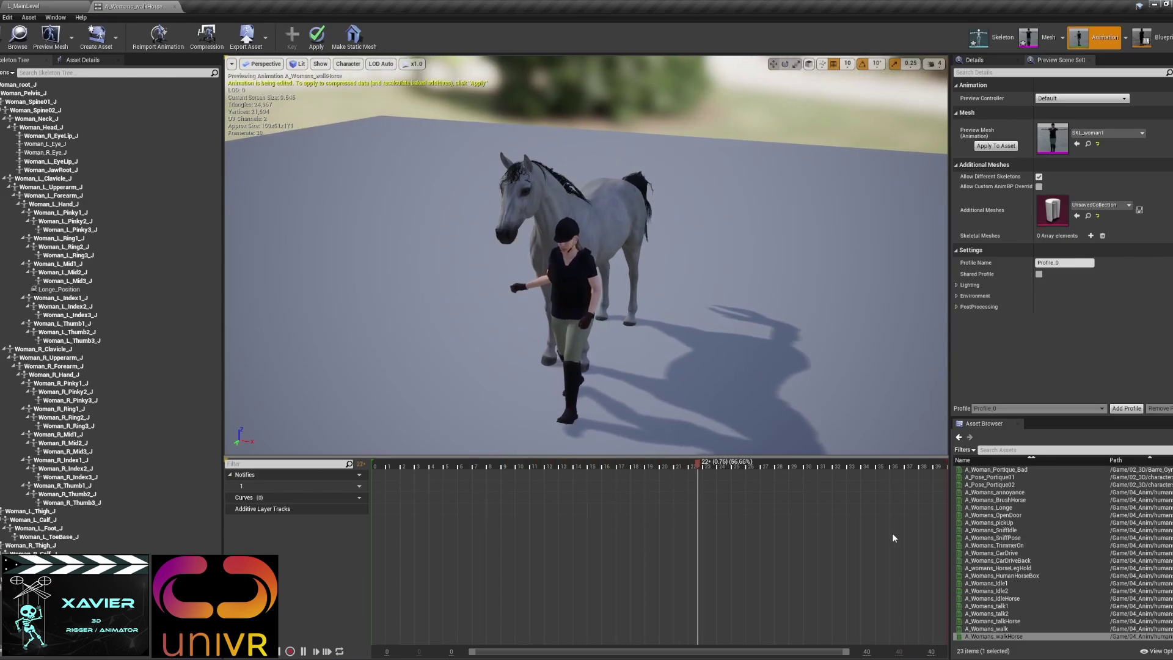
- Preview the woman's A_Womans_talk1 animation and replay A_Womans_talkHorse, examining it from different camera heights
click(1013, 621)
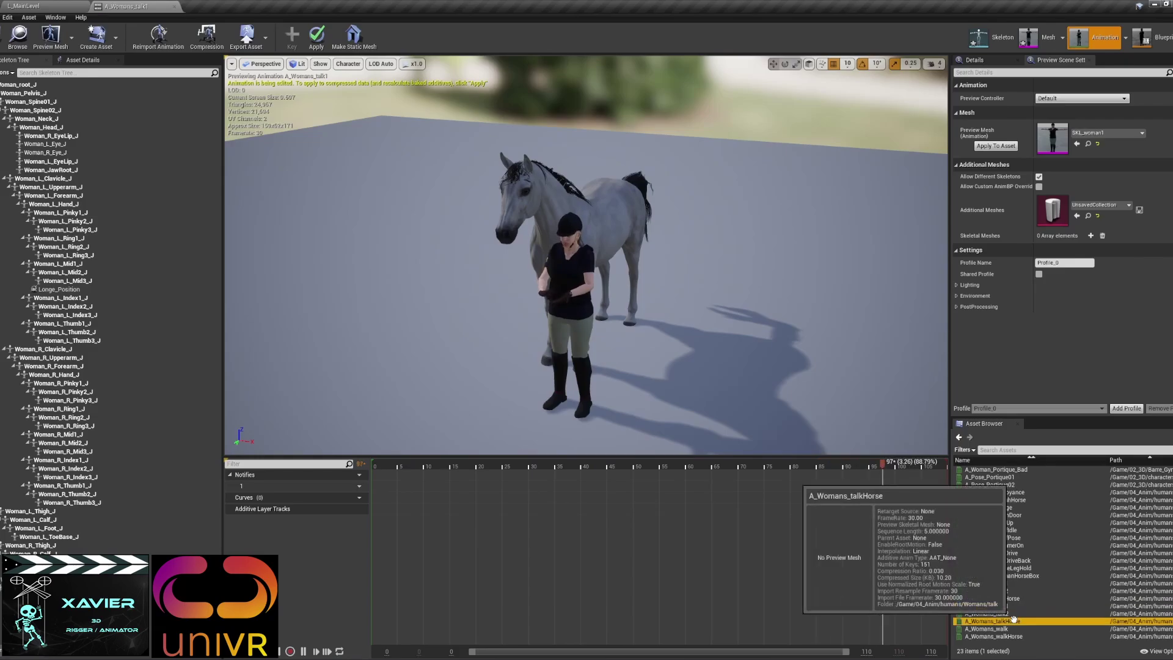
double_click(1014, 621)
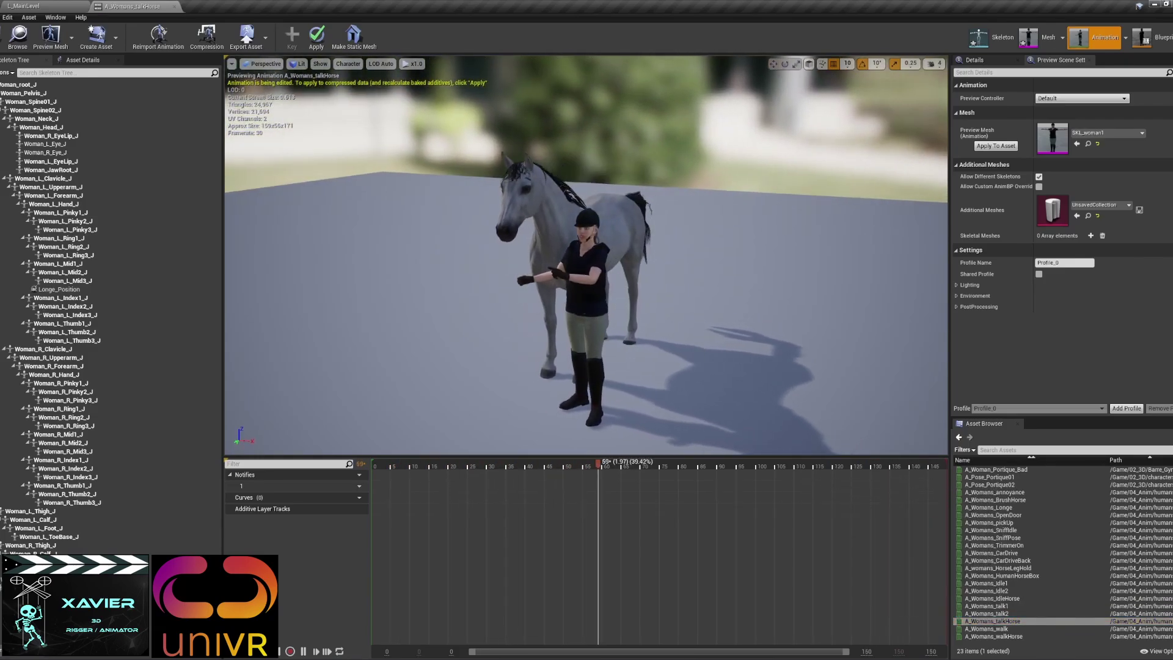
alt+drag(772, 366, 772, 455)
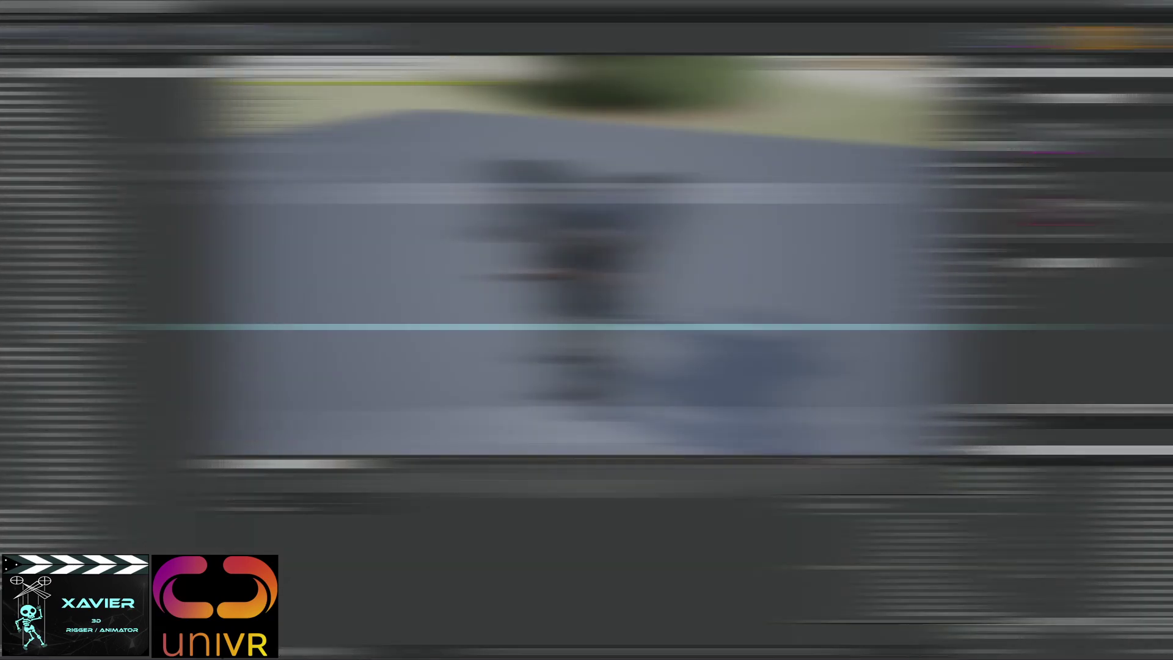